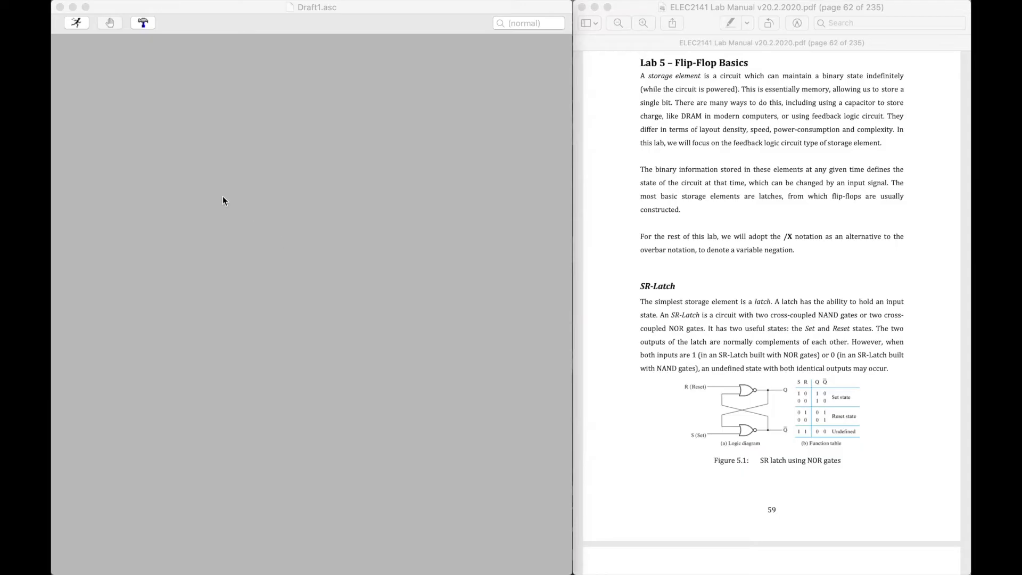
# - Place two NAND_2141 gates in the schematic, one below the other
pyautogui.rightClick(195, 196)
pyautogui.moveTo(245, 263)
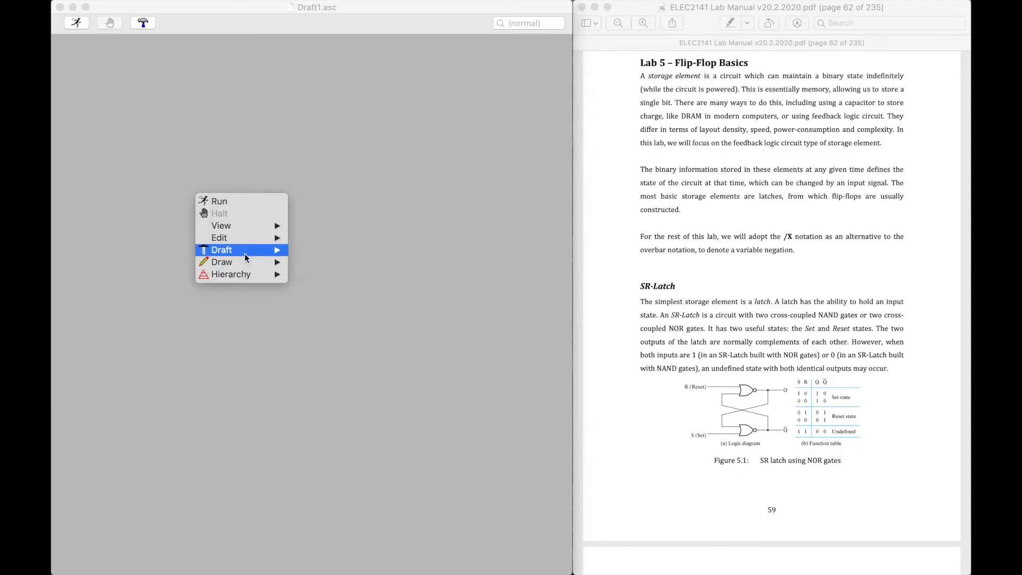
pyautogui.click(324, 263)
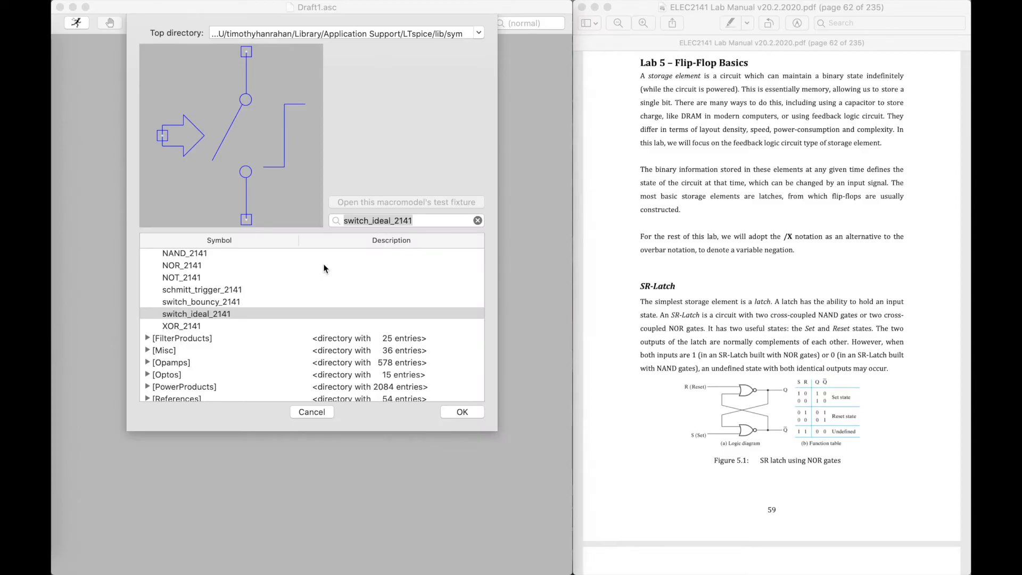
pyautogui.click(391, 220)
pyautogui.write('nand')
pyautogui.click(201, 257)
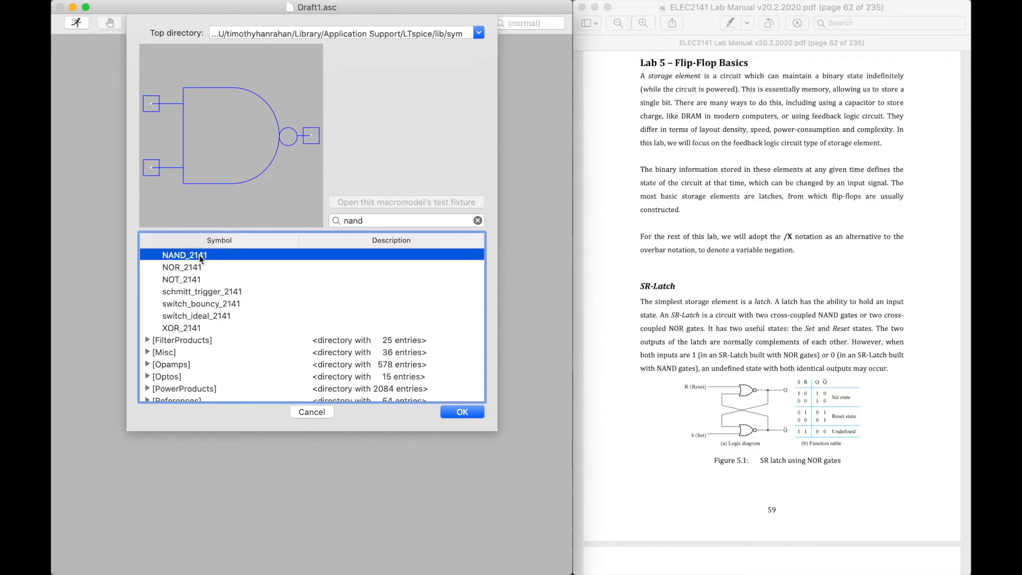
pyautogui.doubleClick(199, 256)
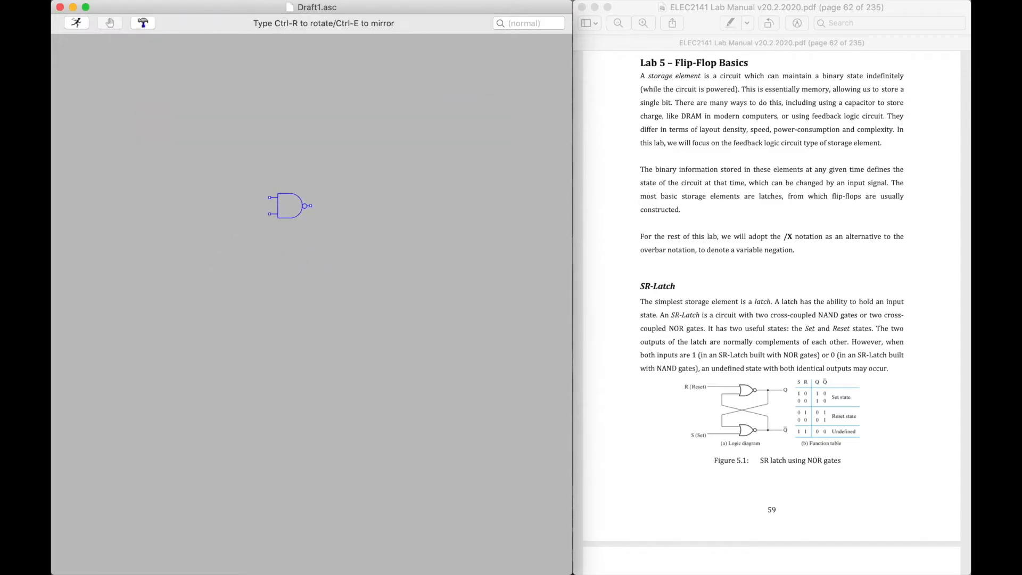
pyautogui.click(277, 286)
pyautogui.press('Escape')
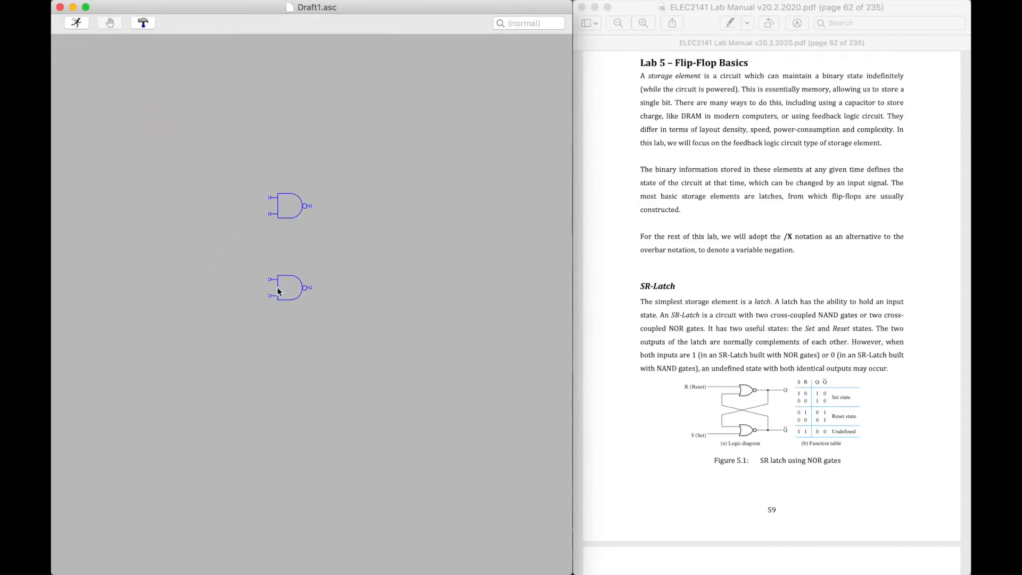
# - Wire the lower NAND gate's output outward and feed it back to the upper gate's second input
pyautogui.rightClick(331, 274)
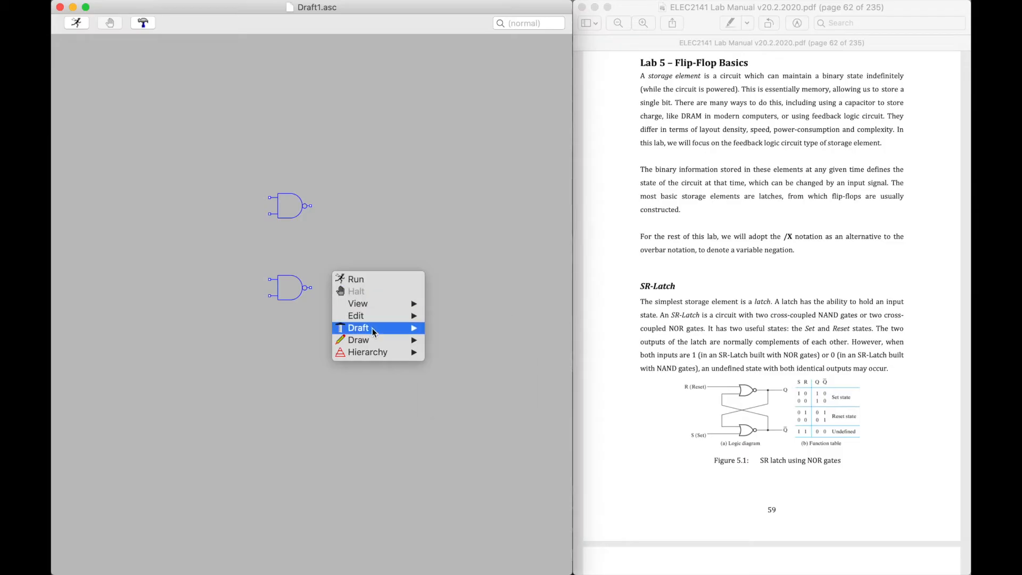
pyautogui.moveTo(371, 340)
pyautogui.press('Escape')
pyautogui.press('F3')
pyautogui.click(311, 287)
pyautogui.click(400, 287)
pyautogui.click(335, 287)
pyautogui.click(236, 254)
pyautogui.click(270, 214)
# - Wire the upper NAND gate's output outward and feed it back to the lower gate's first input
pyautogui.click(310, 205)
pyautogui.click(400, 205)
pyautogui.click(335, 206)
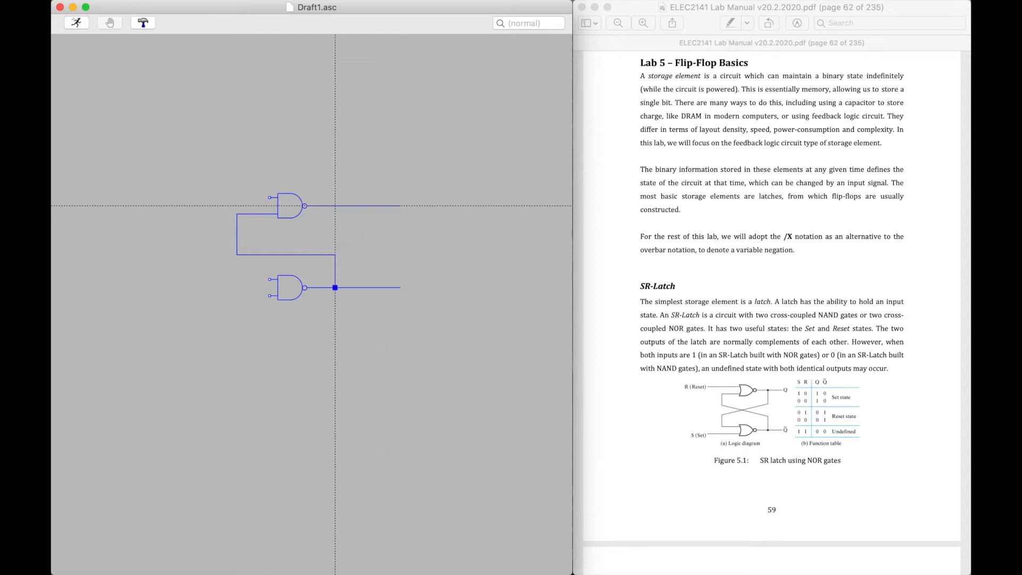
pyautogui.click(335, 238)
pyautogui.click(253, 238)
pyautogui.click(253, 279)
pyautogui.click(269, 279)
# - Draw input wires from the lower gate's second input and the upper gate's first input
pyautogui.click(269, 295)
pyautogui.click(221, 296)
pyautogui.click(277, 296)
pyautogui.press('Escape')
pyautogui.click(269, 197)
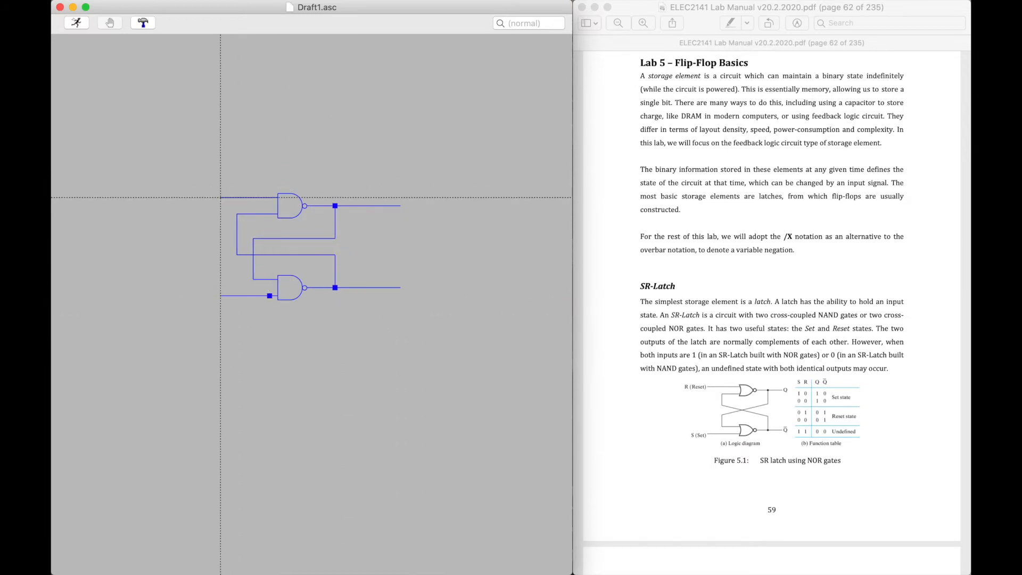
pyautogui.click(221, 198)
# - Place two switch_ideal_2141 switches beside the latch inputs, one above the other
pyautogui.scroll(-8, 814, 331)
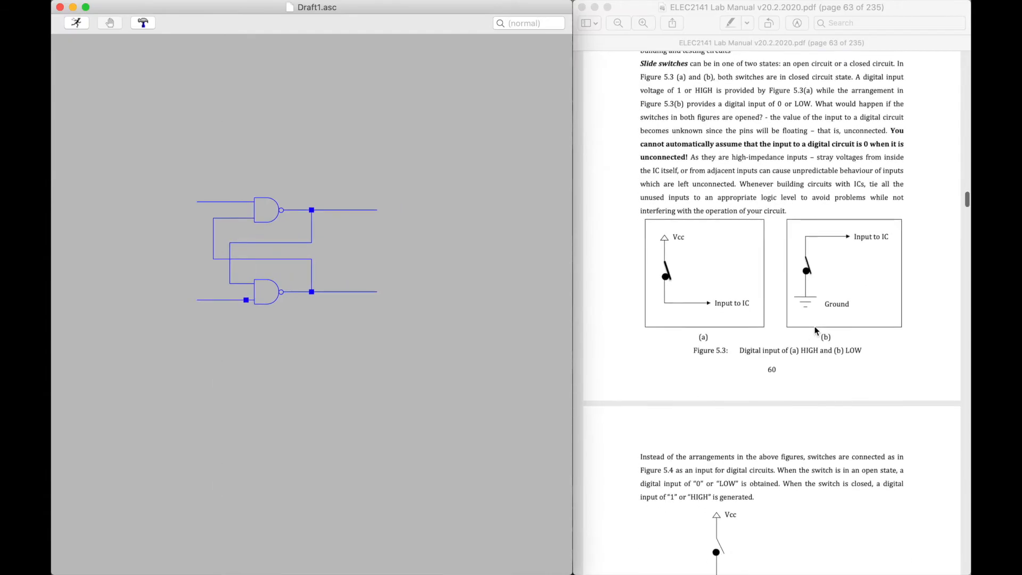
pyautogui.scroll(-3, 816, 330)
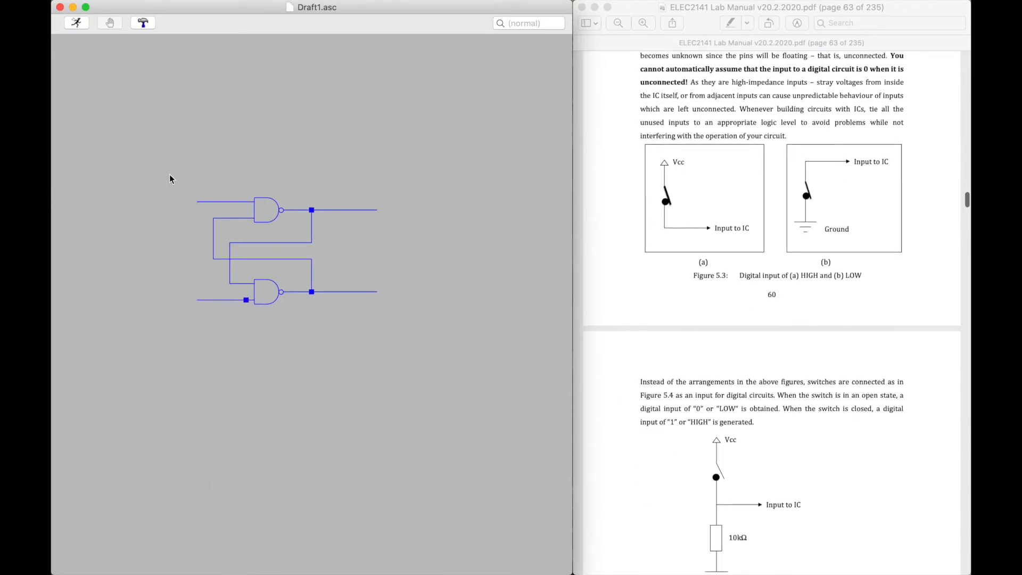
pyautogui.rightClick(123, 173)
pyautogui.moveTo(176, 221)
pyautogui.click(249, 234)
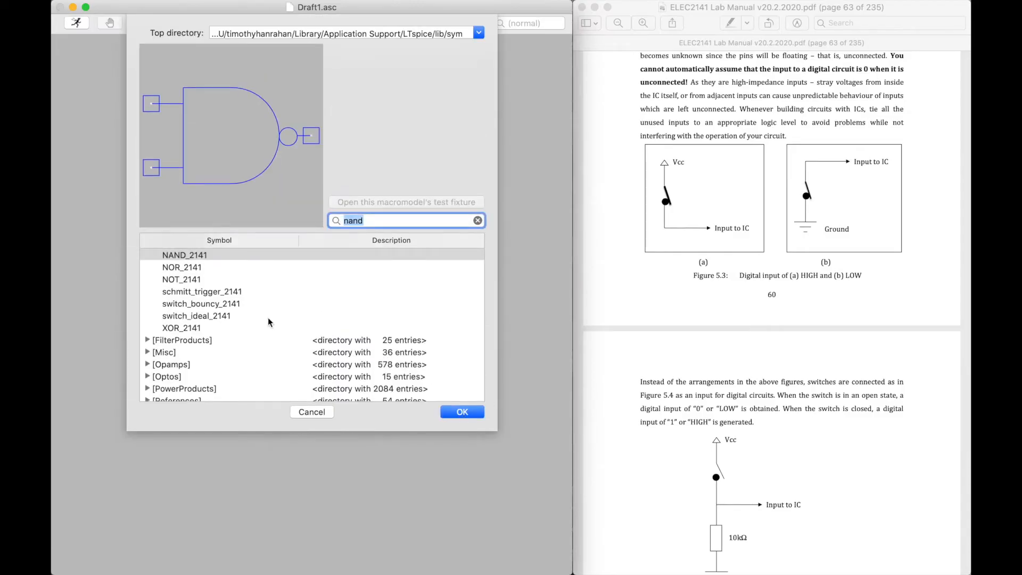
pyautogui.click(207, 316)
pyautogui.press('Up')
pyautogui.press('Down')
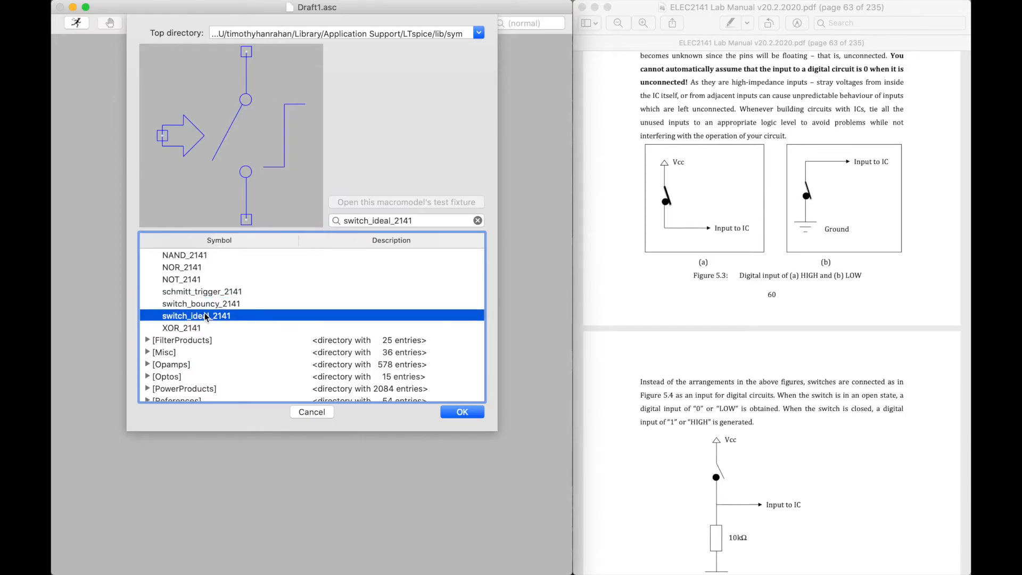
pyautogui.press('Return')
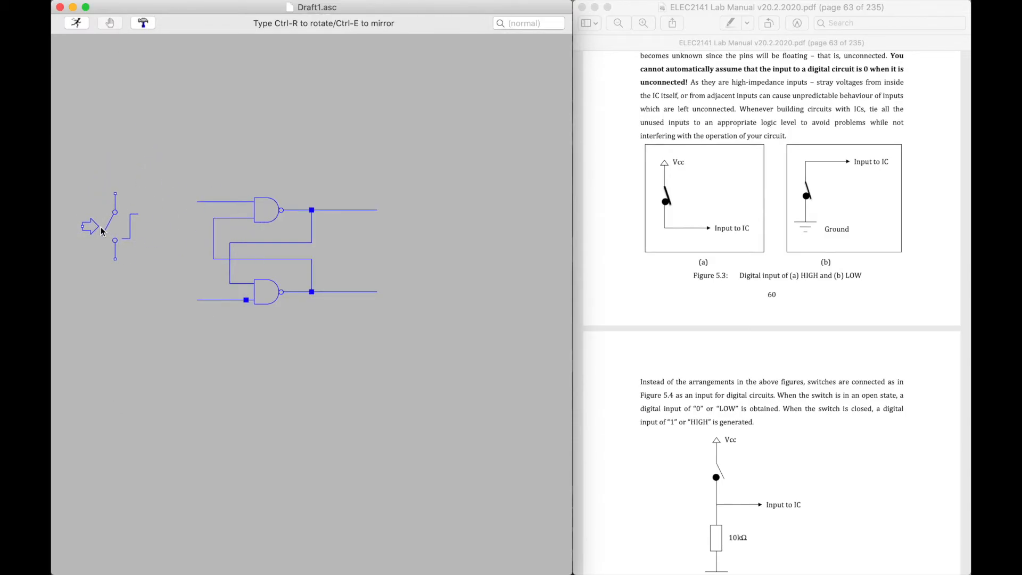
pyautogui.click(108, 155)
pyautogui.click(108, 326)
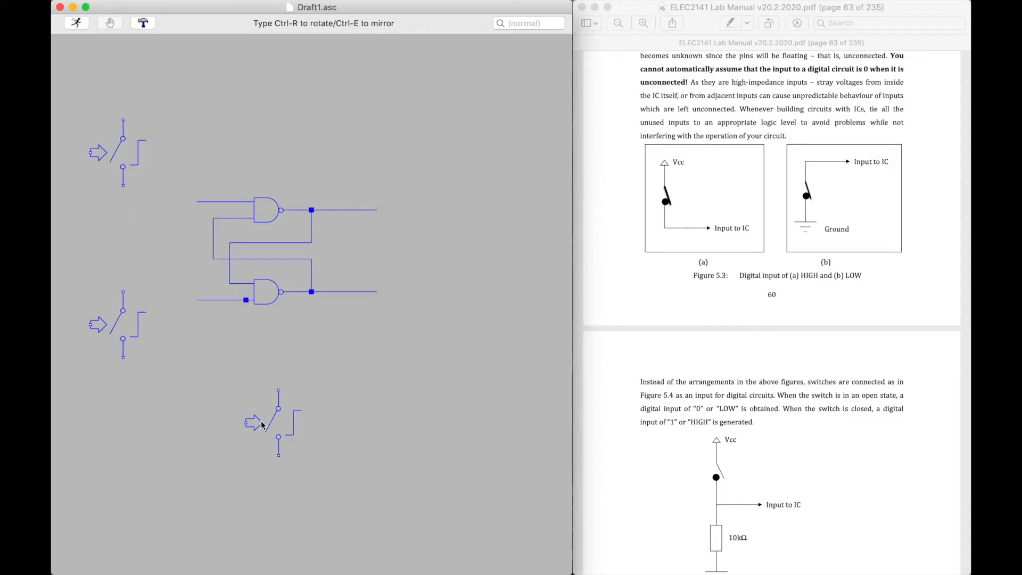
pyautogui.press('Escape')
# - Following Figure 5.4 in the lab manual, place a resistor at the bottom terminal of each switch
pyautogui.press('space')
pyautogui.scroll(-5, 262, 424)
pyautogui.scroll(2, 130, 467)
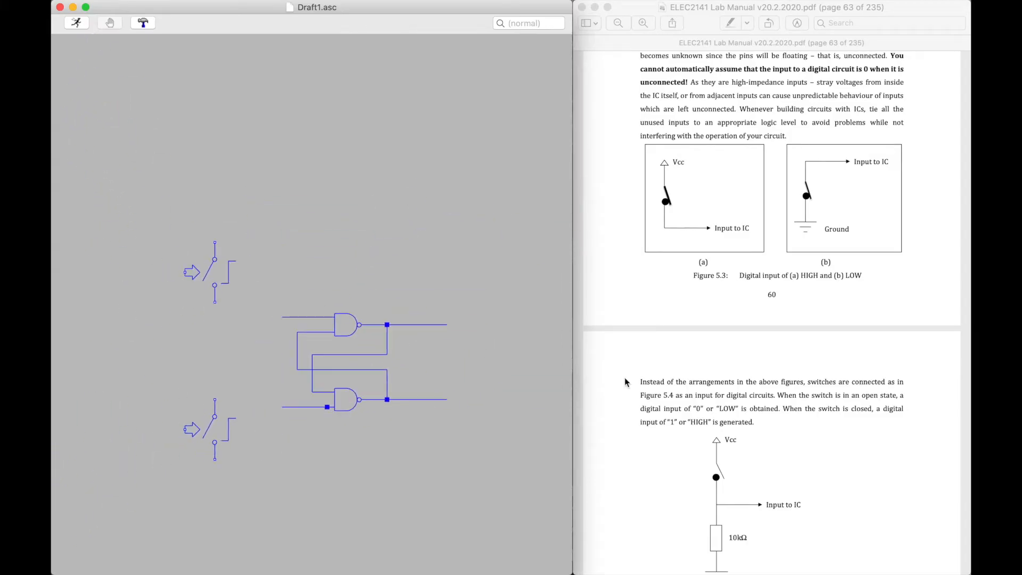
pyautogui.rightClick(311, 233)
pyautogui.moveTo(346, 287)
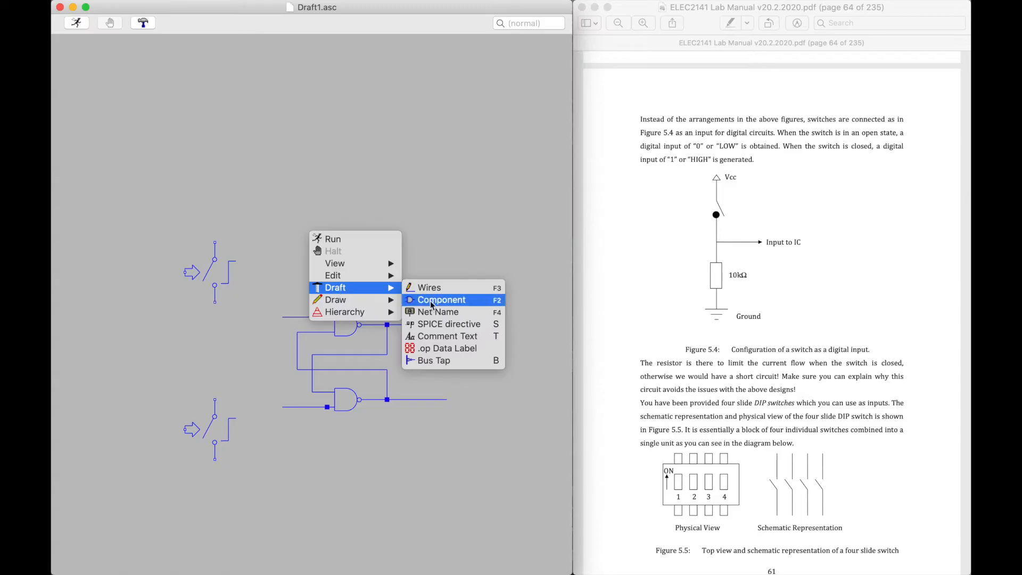
pyautogui.click(438, 301)
pyautogui.write('r')
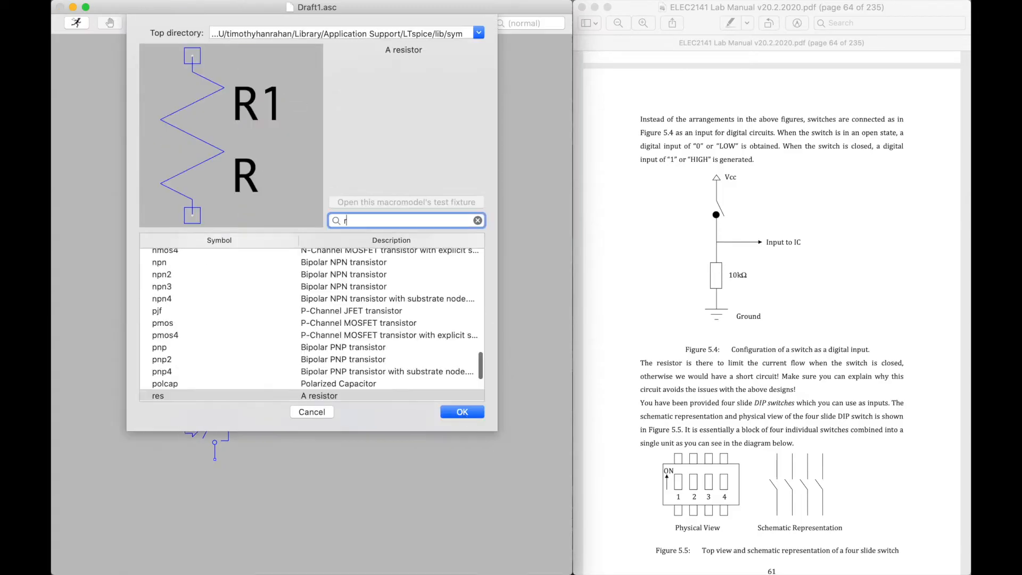
pyautogui.doubleClick(199, 396)
# - Place a voltage source above the latch and add grounds to it and to both resistors
pyautogui.write('vo')
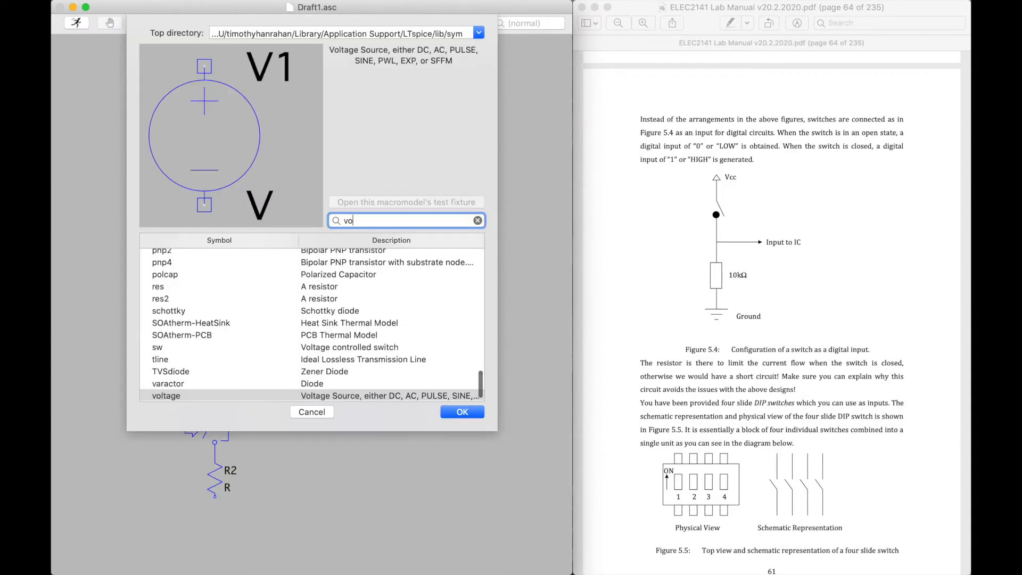
pyautogui.press('Return')
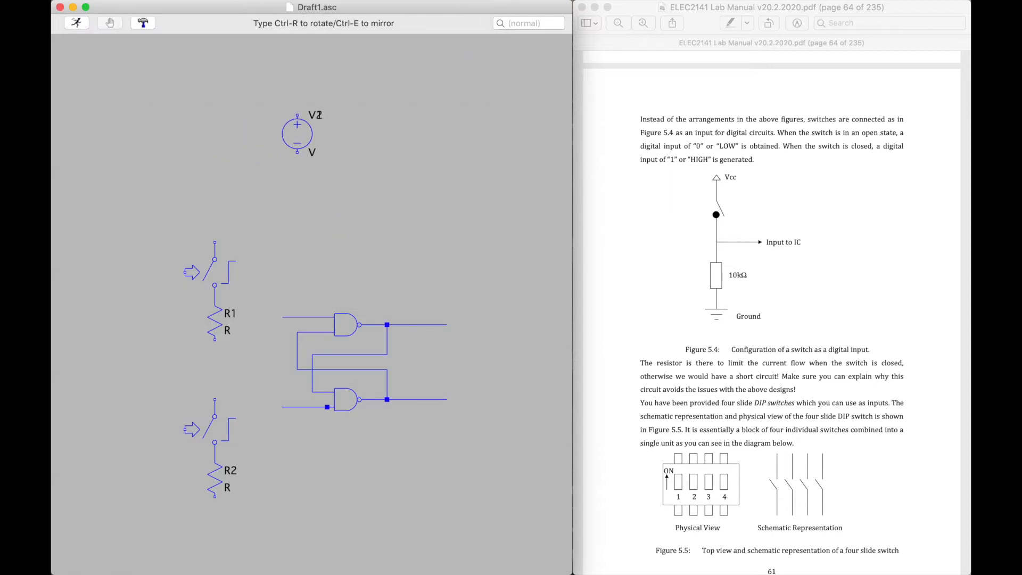
pyautogui.press('Escape')
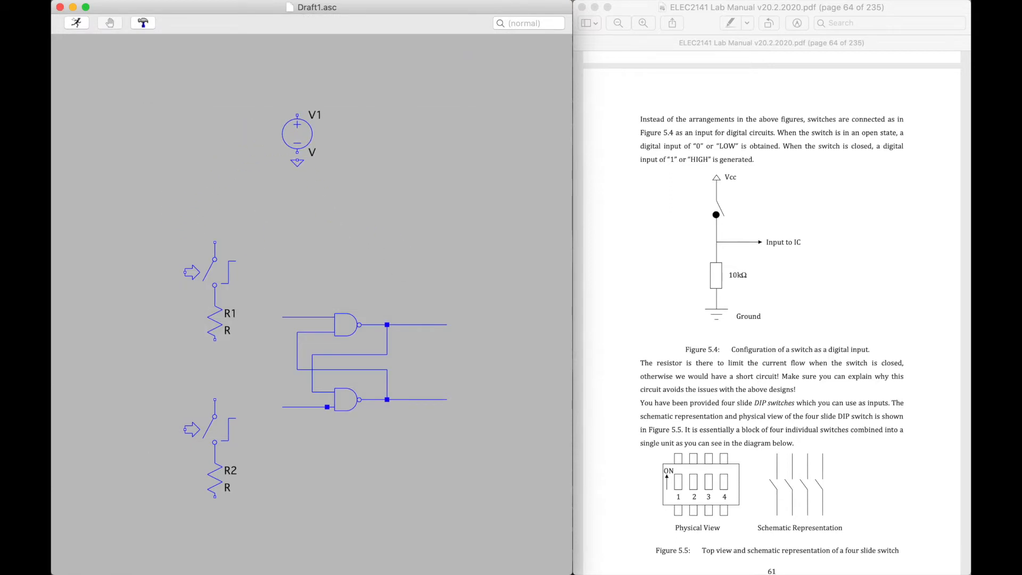
pyautogui.click(297, 154)
# - Add the net name vcc to the voltage source's positive terminal and the top terminals of both switches
pyautogui.rightClick(277, 224)
pyautogui.moveTo(315, 277)
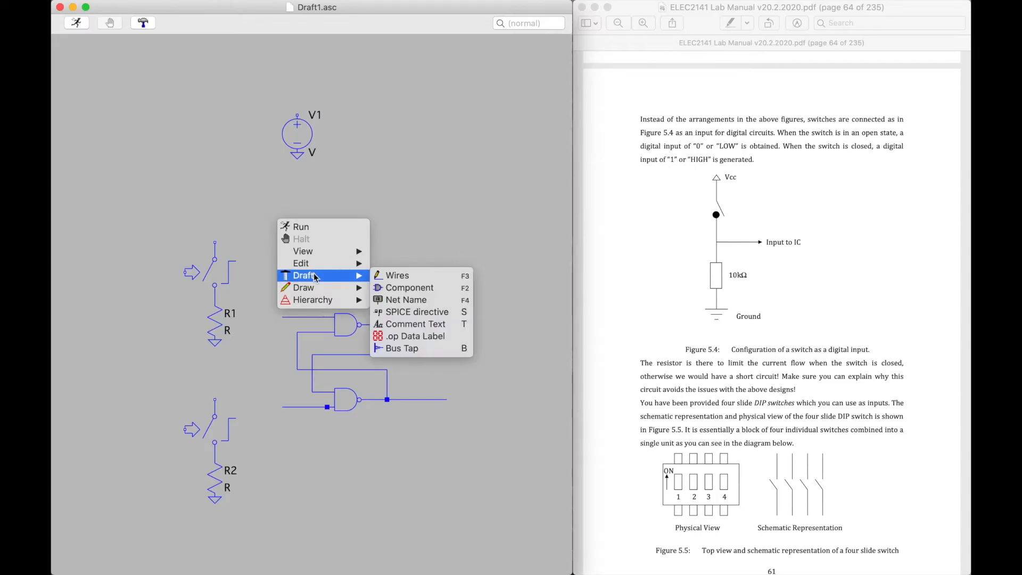
pyautogui.click(396, 300)
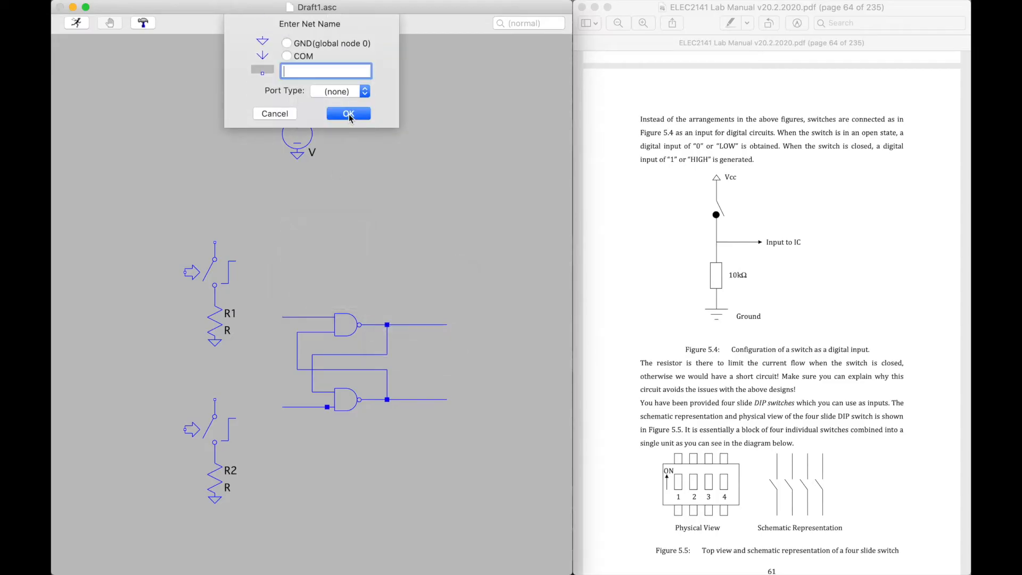
pyautogui.write('vcc')
pyautogui.click(336, 116)
pyautogui.click(297, 118)
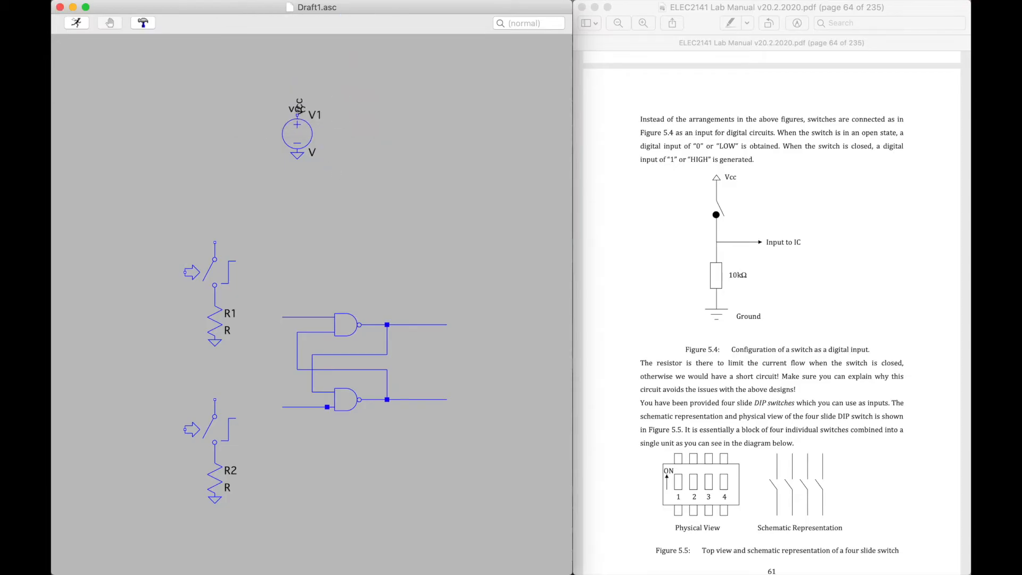
pyautogui.click(215, 242)
pyautogui.click(215, 399)
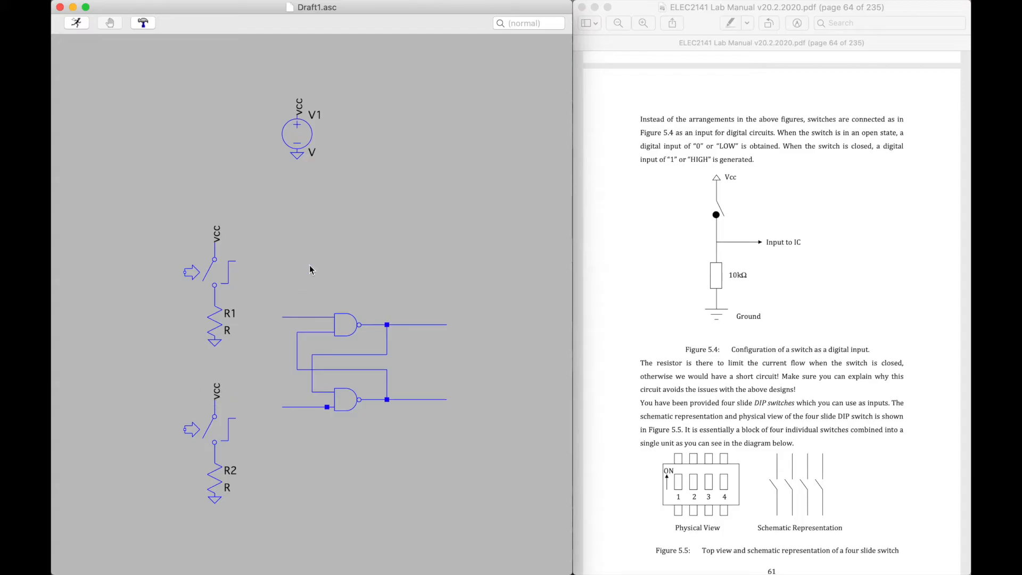
# - Place a voltage source beside each switch's control input and ground both sources
pyautogui.rightClick(113, 303)
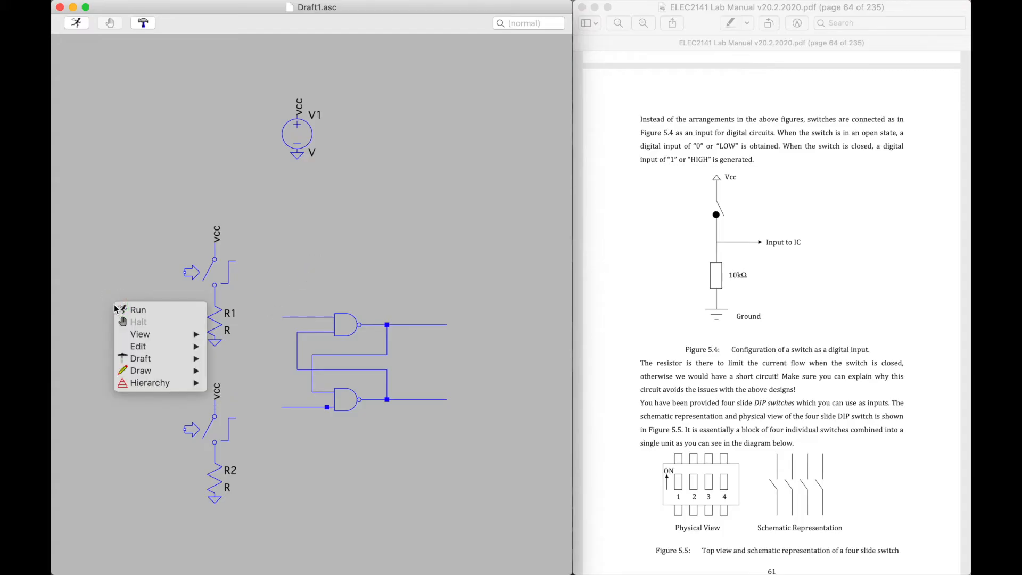
pyautogui.click(107, 303)
pyautogui.scroll(-4, 107, 303)
pyautogui.hscroll(4, 107, 304)
pyautogui.scroll(-4, 130, 301)
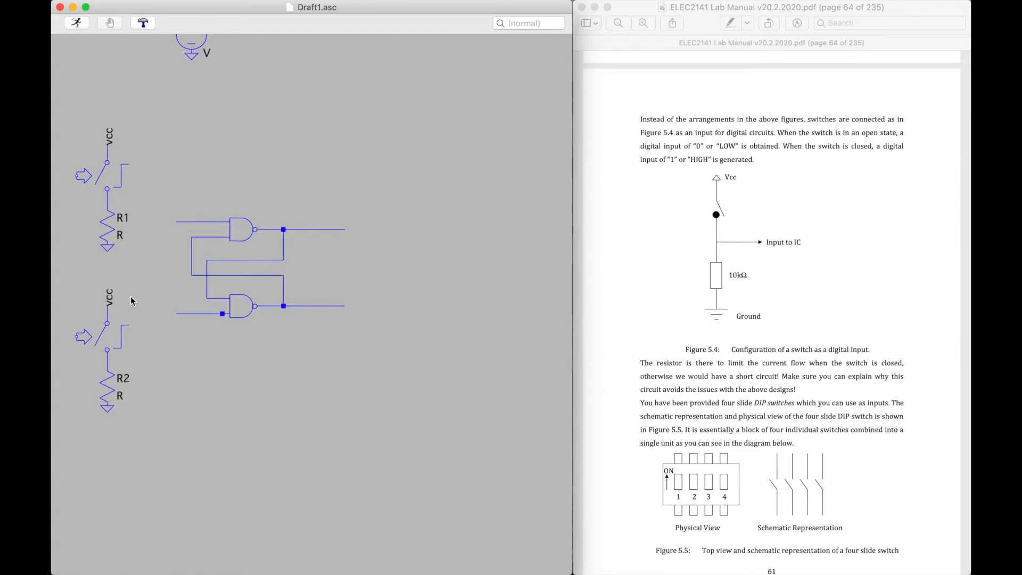
pyautogui.press('p')
pyautogui.click(462, 411)
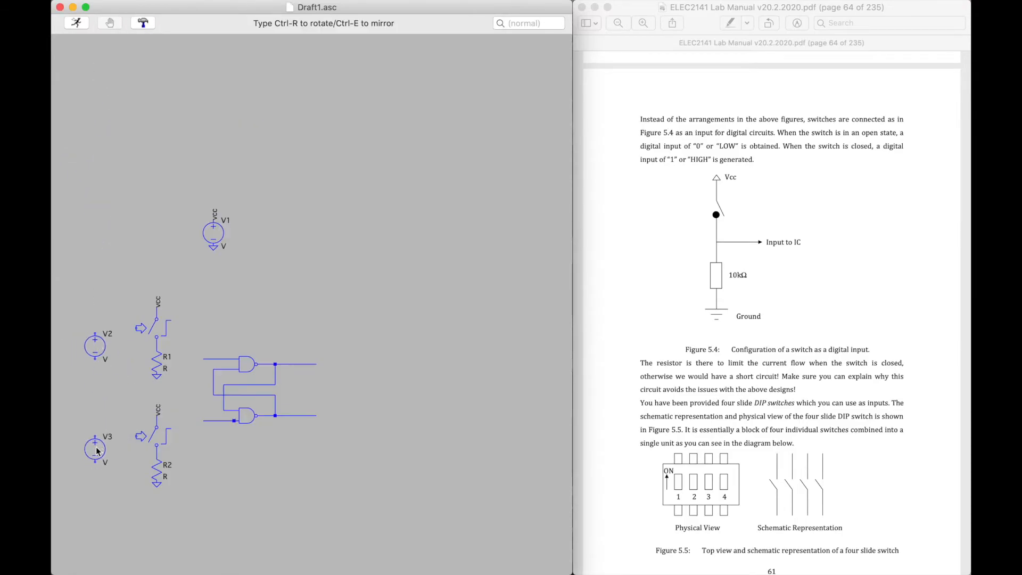
pyautogui.click(95, 449)
pyautogui.press('Escape')
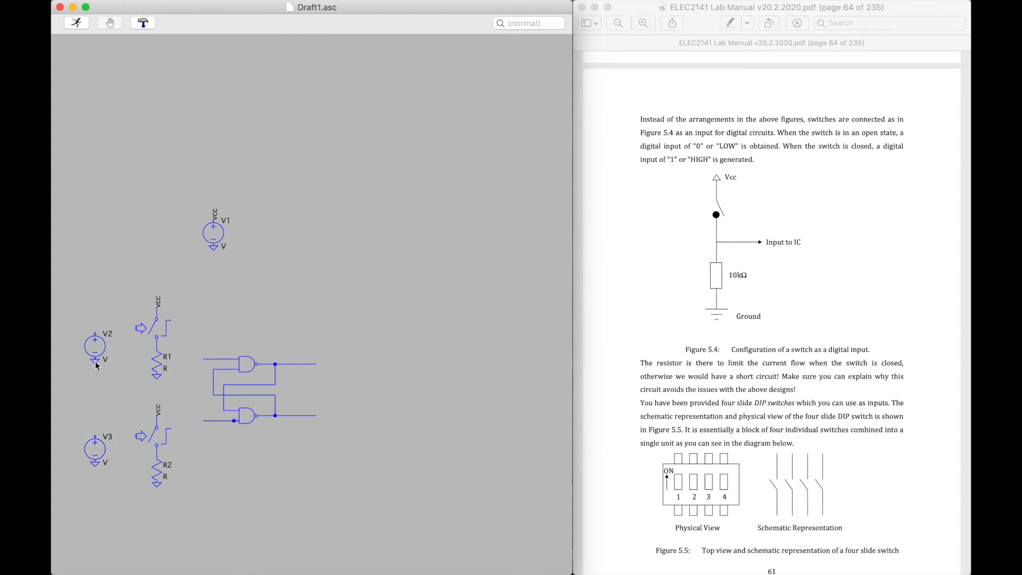
# - Wire voltage sources V2 and V3 to the control inputs of their neighbouring switches
pyautogui.press('F2')
pyautogui.click(324, 413)
pyautogui.press('F3')
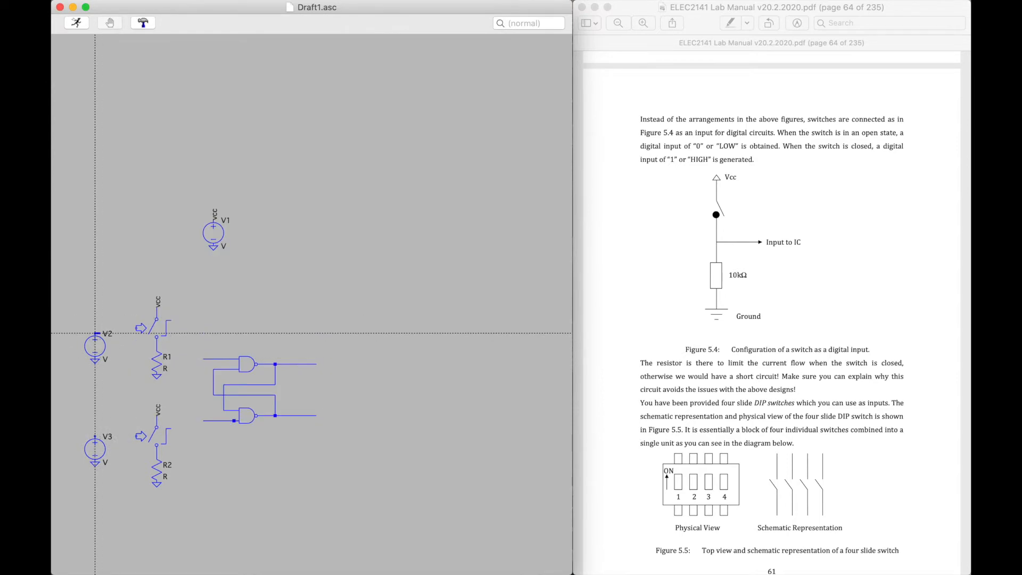
pyautogui.click(95, 333)
pyautogui.click(141, 328)
pyautogui.click(140, 435)
pyautogui.click(94, 436)
pyautogui.press('Escape')
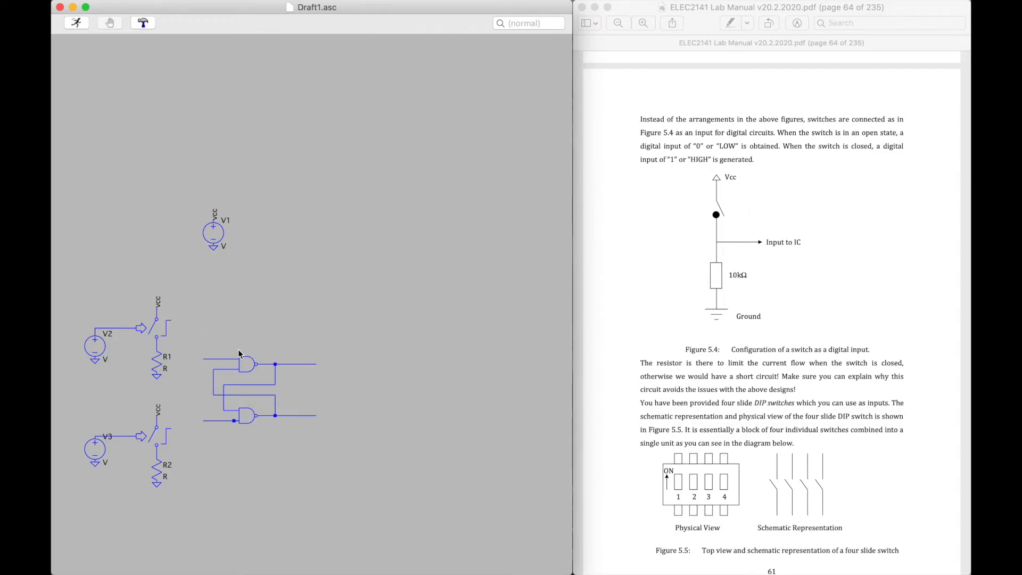
# - Wire the latch's upper and lower inputs to the top terminals of the corresponding switches
pyautogui.press('F3')
pyautogui.click(203, 358)
pyautogui.click(156, 318)
pyautogui.press('Escape')
pyautogui.press('F2')
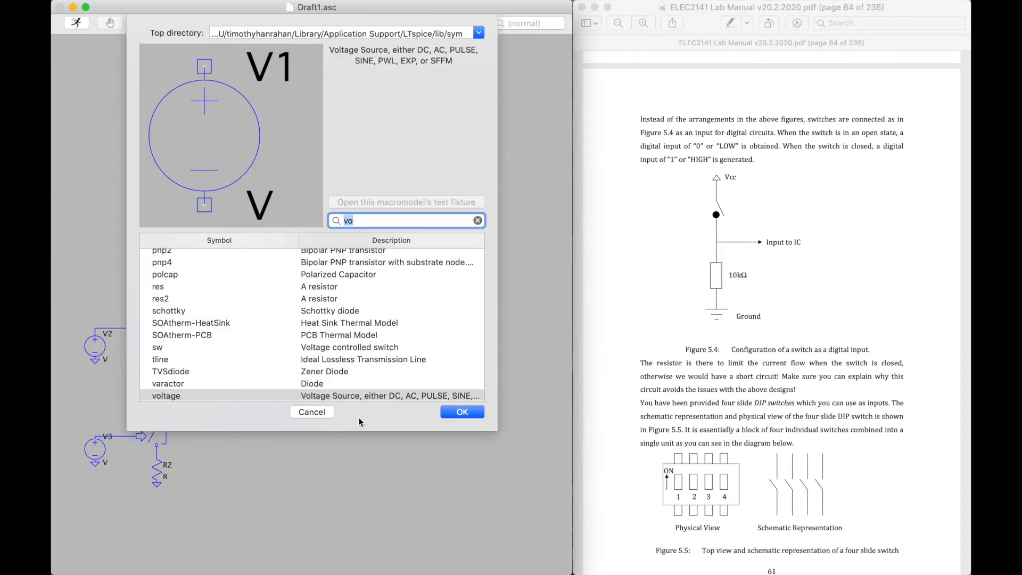
pyautogui.click(314, 413)
pyautogui.press('F3')
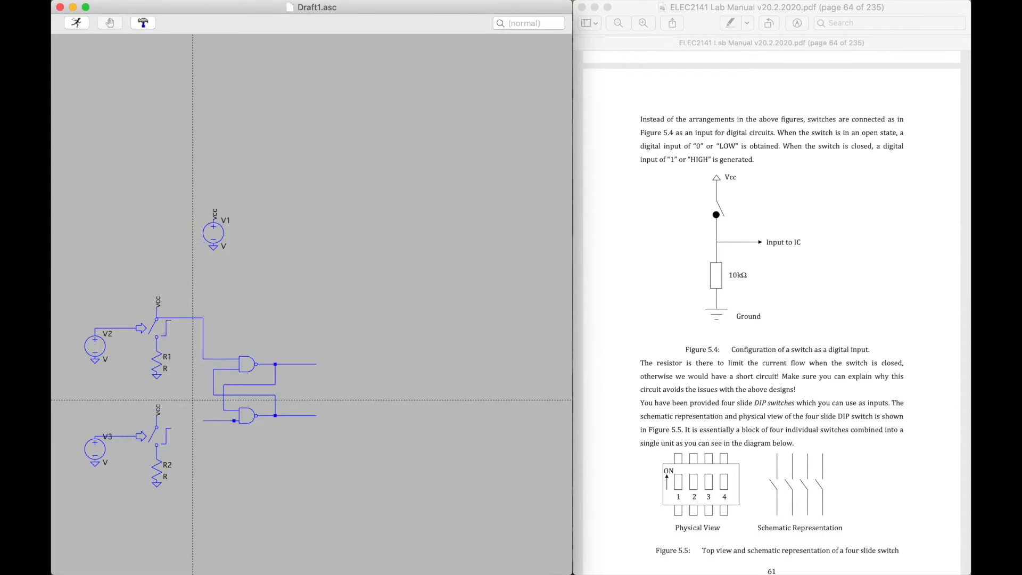
pyautogui.click(203, 421)
pyautogui.click(156, 420)
pyautogui.press('Escape')
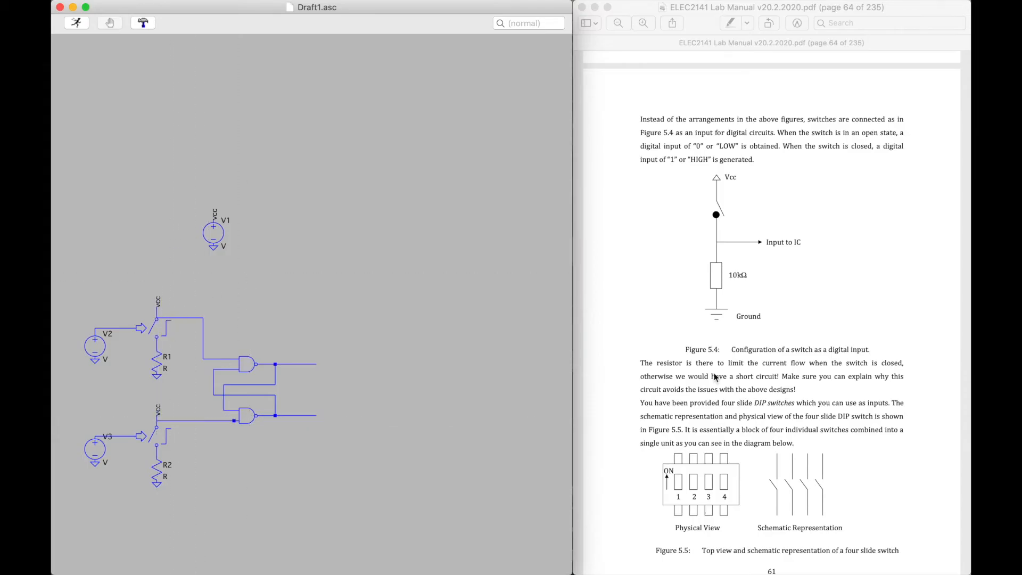
# - Place an LED near the end of the latch's upper output wire and another on the end of the lower output wire
pyautogui.scroll(-10, 714, 373)
pyautogui.rightClick(364, 333)
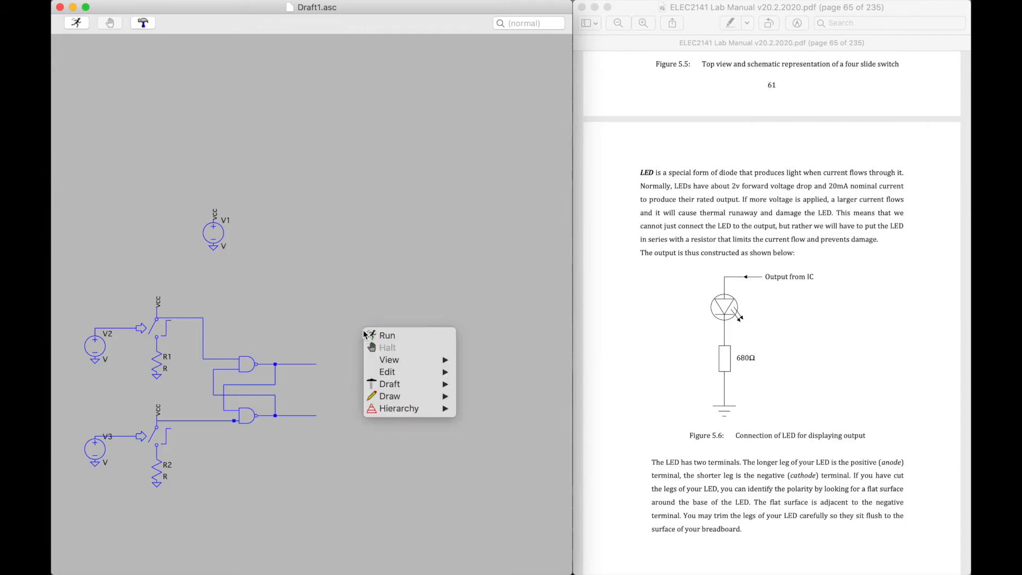
pyautogui.click(385, 300)
pyautogui.press('F2')
pyautogui.write('led')
pyautogui.click(461, 412)
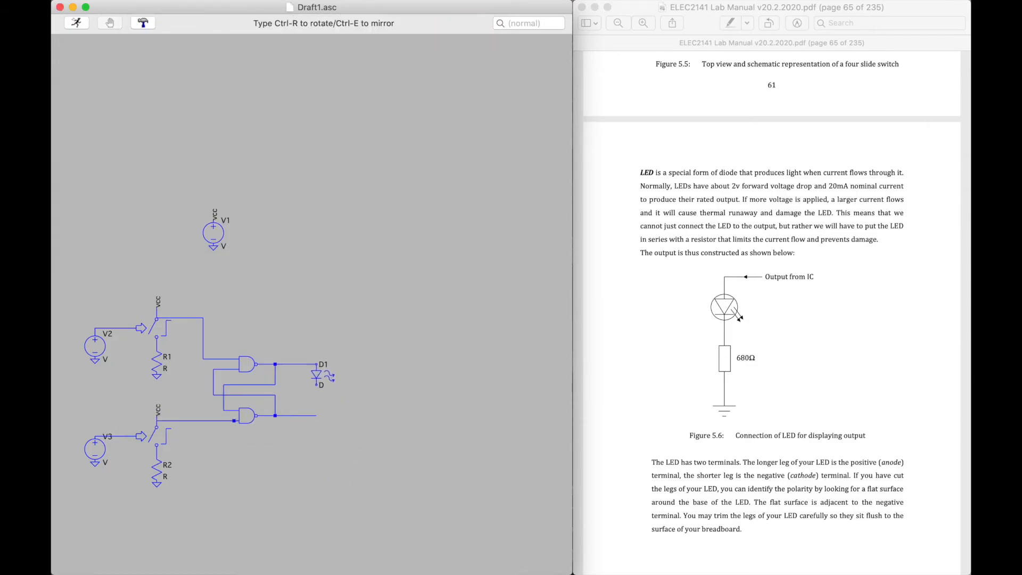
pyautogui.click(337, 375)
pyautogui.click(316, 426)
pyautogui.press('Escape')
# - Place a resistor below each LED and ground the lower ends of both resistors
pyautogui.press('F2')
pyautogui.write('res')
pyautogui.press('Return')
pyautogui.click(337, 398)
pyautogui.click(316, 450)
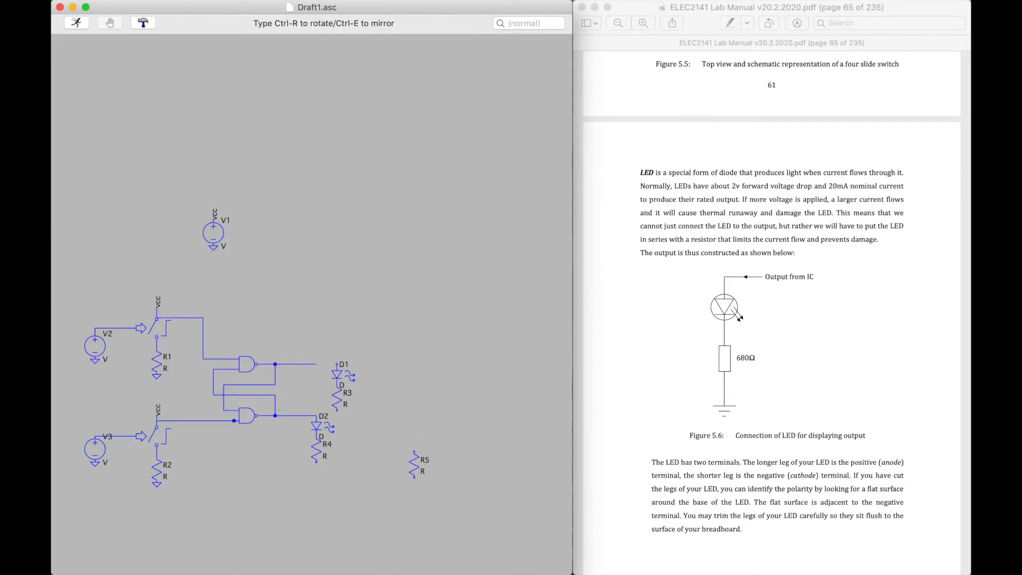
pyautogui.press('g')
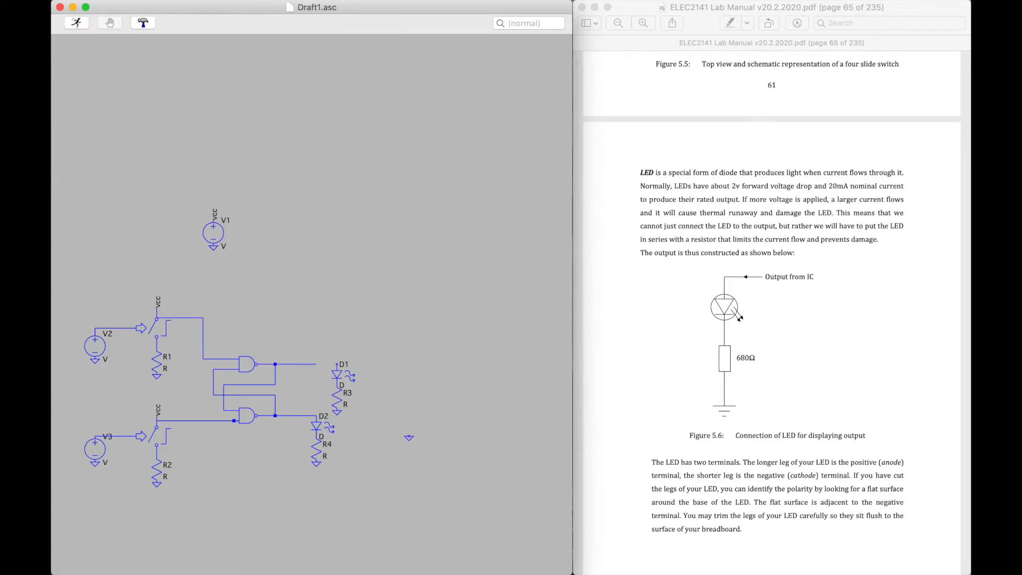
pyautogui.press('Escape')
# - Extend the latch's upper output wire to the anode of LED D1
pyautogui.press('F3')
pyautogui.click(316, 364)
pyautogui.click(337, 364)
pyautogui.press('Escape')
# - Delete the wires linking the latch inputs to the top terminals of the switches
pyautogui.scroll(10, 772, 309)
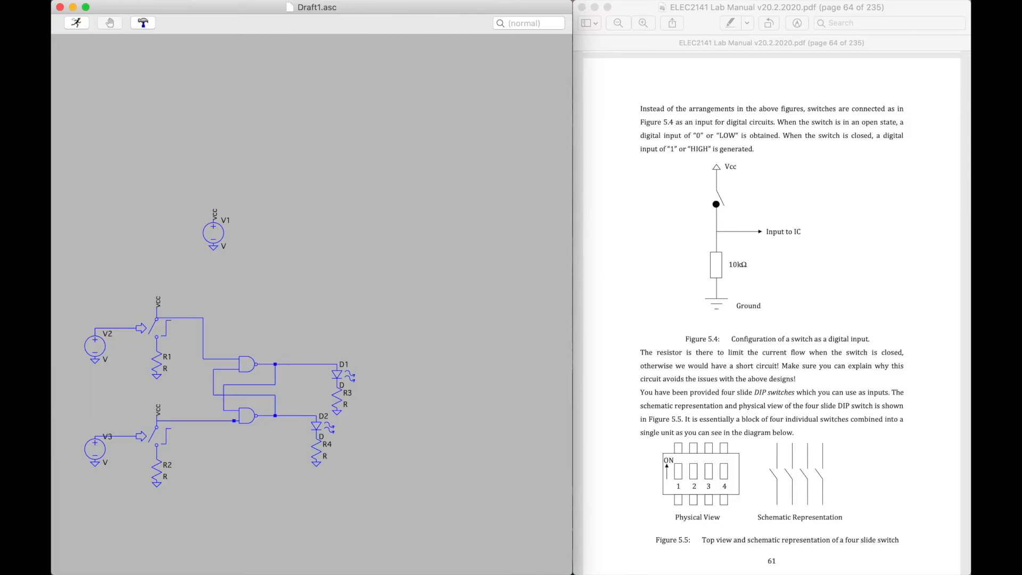
pyautogui.click(183, 318)
pyautogui.click(188, 420)
# - Wire the latch's upper input to the node between the upper switch and resistor R1
pyautogui.press('F3')
pyautogui.click(202, 358)
pyautogui.click(156, 343)
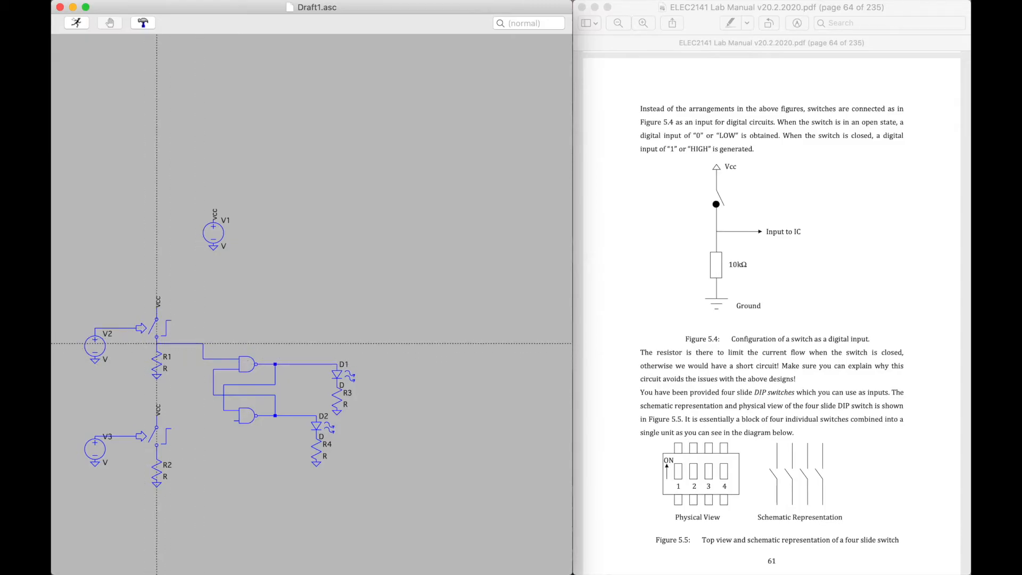
pyautogui.press('Escape')
pyautogui.press('F2')
pyautogui.press('Escape')
# - Wire the latch's lower input to the node between the lower switch and resistor R2
pyautogui.press('F3')
pyautogui.click(157, 456)
pyautogui.click(203, 456)
pyautogui.click(203, 421)
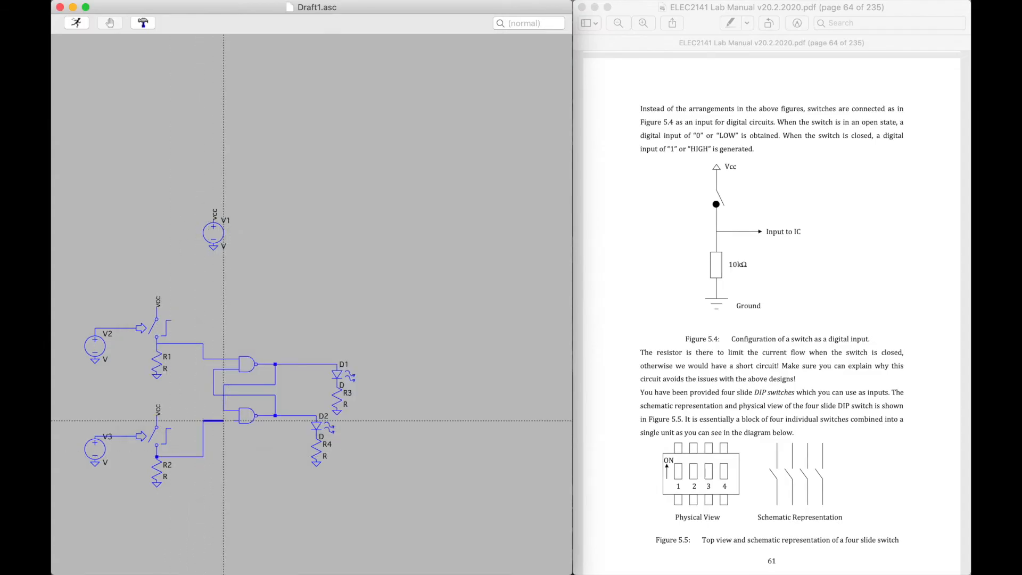
pyautogui.click(234, 420)
pyautogui.rightClick(234, 420)
# - Replace the horizontal wire from R1 towards the upper latch input with one slightly lower, at R1's top terminal
pyautogui.rightClick(227, 319)
pyautogui.moveTo(269, 380)
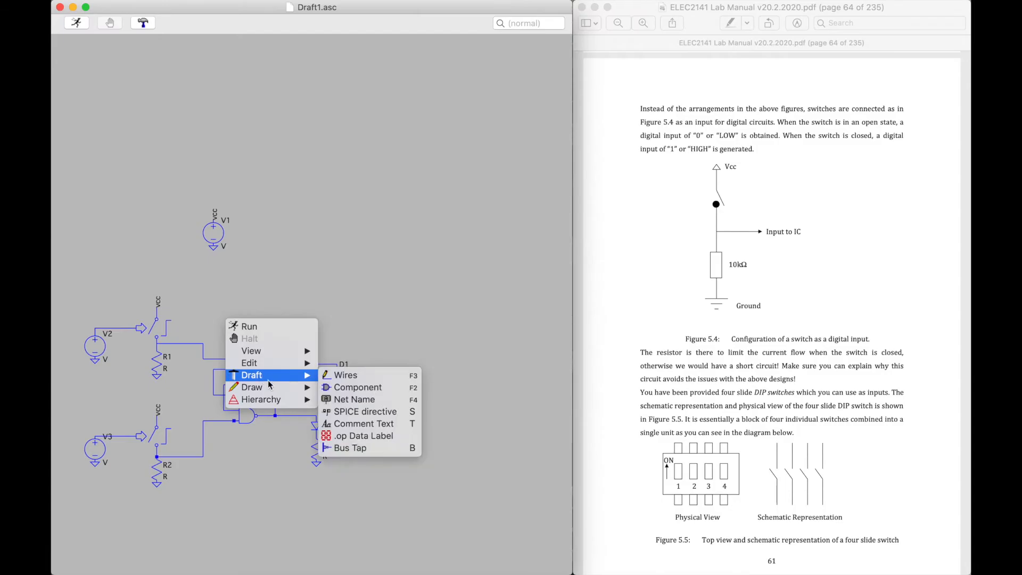
pyautogui.click(352, 387)
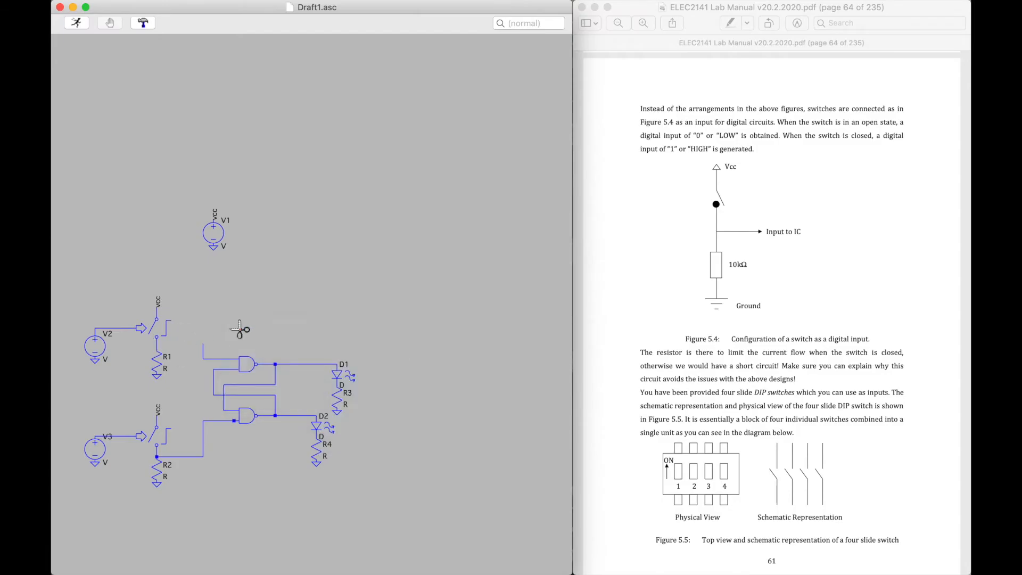
pyautogui.press('F3')
pyautogui.click(203, 348)
pyautogui.click(156, 349)
pyautogui.press('F5')
pyautogui.click(203, 345)
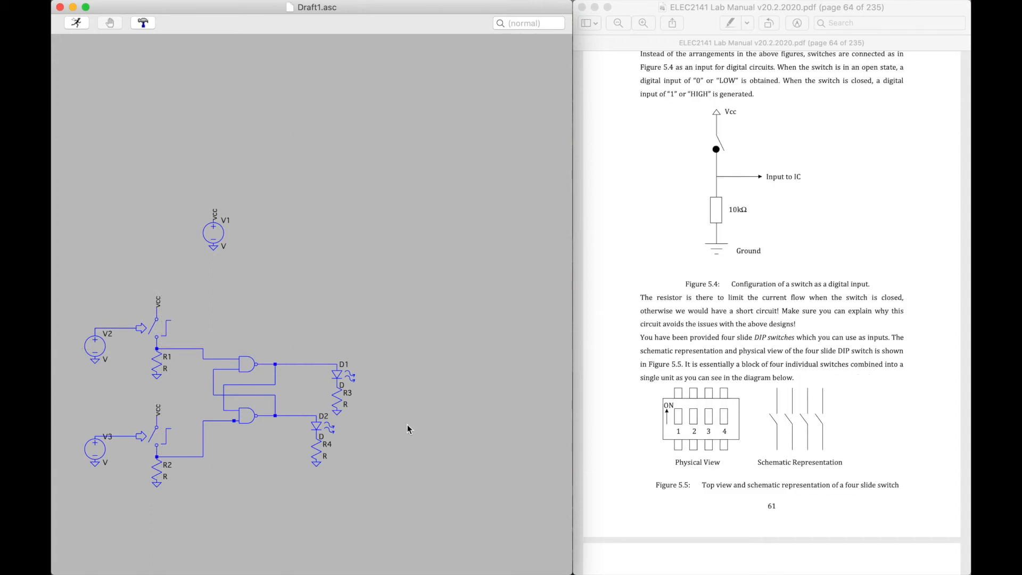
# - Set the LED resistors R3 and R4 to 680 Ω each
pyautogui.rightClick(349, 400)
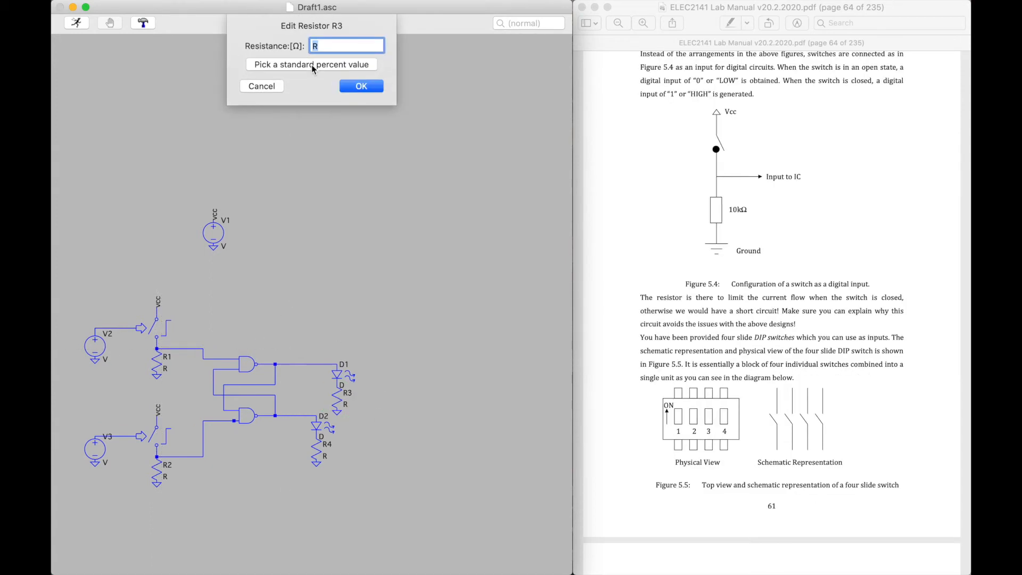
pyautogui.press('BackSpace')
pyautogui.scroll(-5, 738, 248)
pyautogui.write('680')
pyautogui.press('Return')
pyautogui.rightClick(317, 451)
pyautogui.write('680')
pyautogui.press('Return')
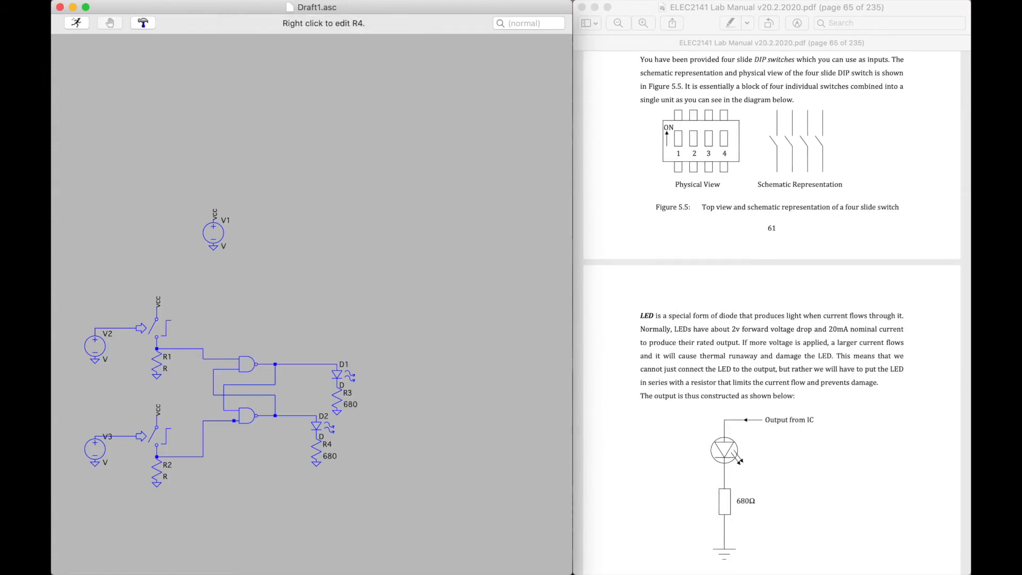
# - Set the switch resistors R1 and R2 to 10k each
pyautogui.rightClick(156, 365)
pyautogui.write('10k')
pyautogui.press('Return')
pyautogui.rightClick(157, 472)
pyautogui.write('10k')
pyautogui.press('Return')
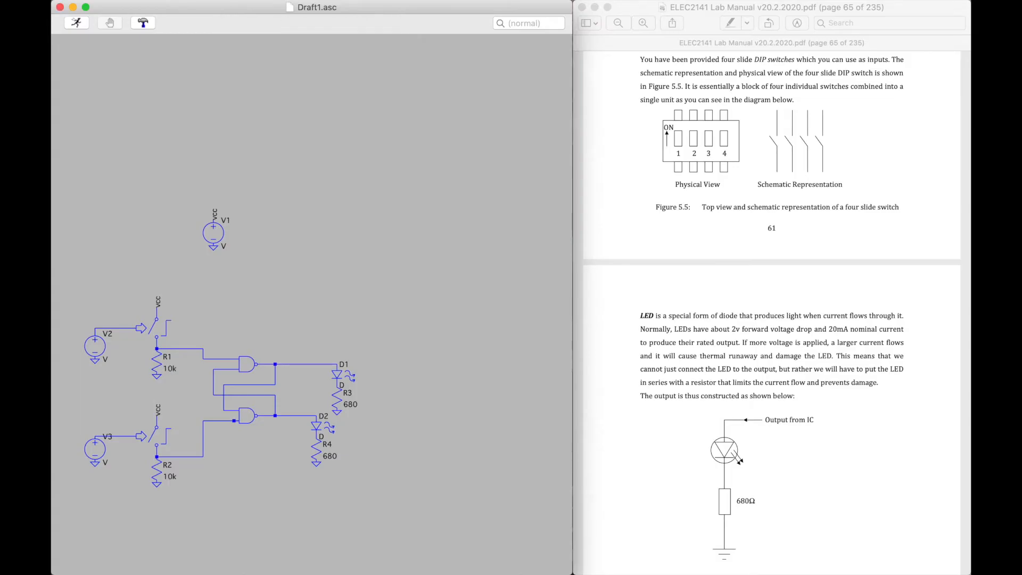
# - Open the advanced settings of voltage source V2
pyautogui.scroll(-10, 771, 288)
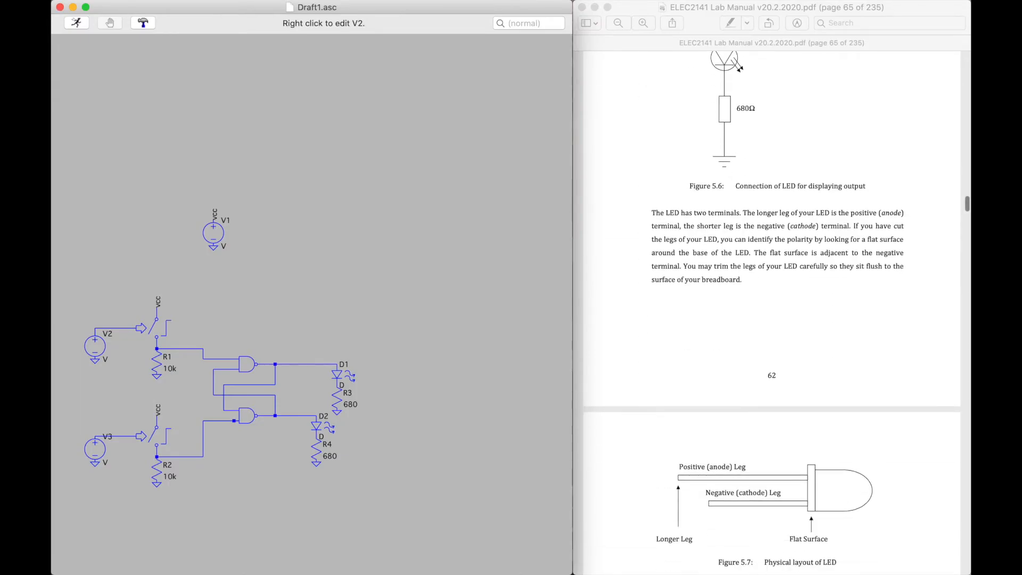
pyautogui.rightClick(95, 346)
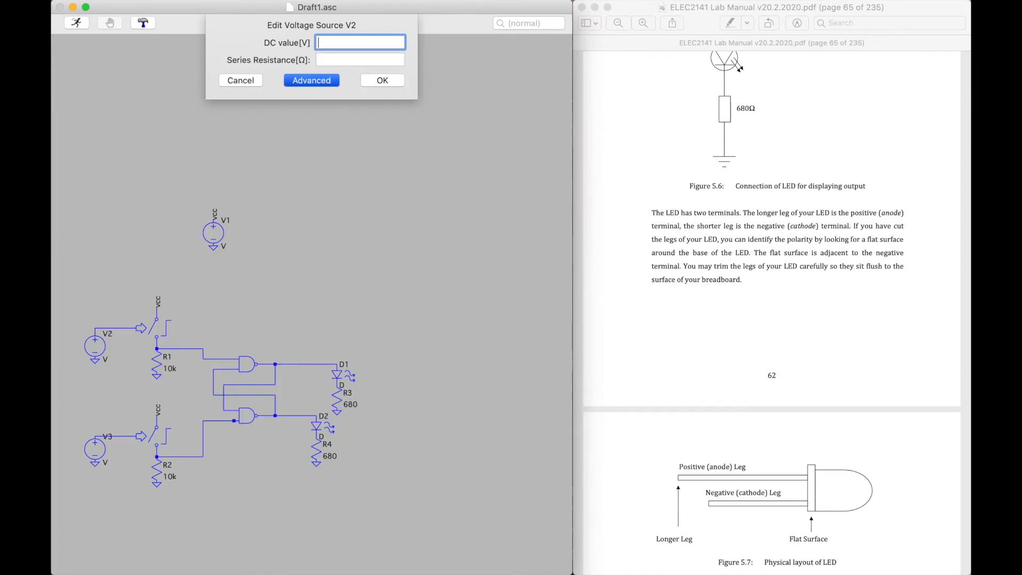
pyautogui.press('Return')
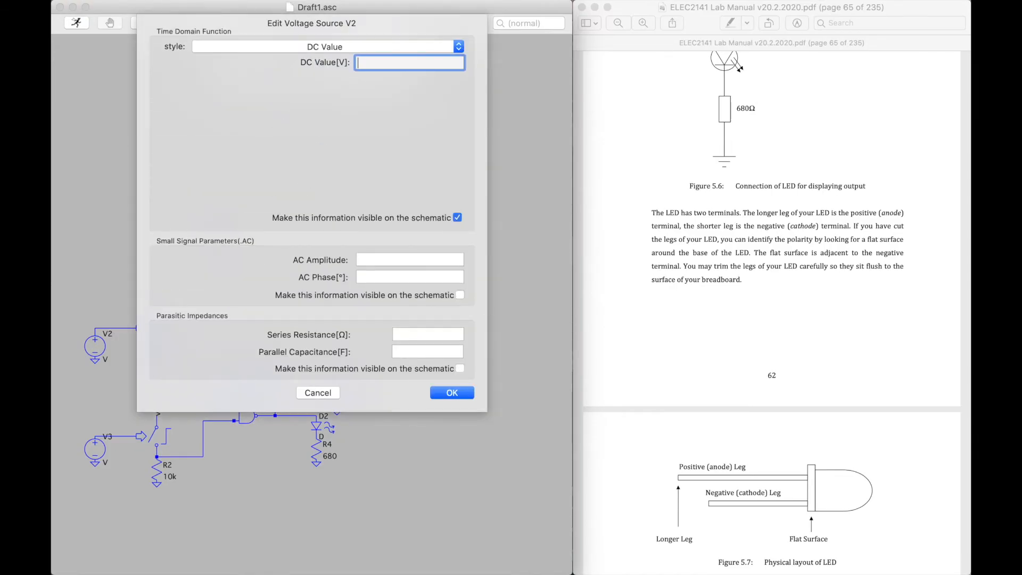
pyautogui.click(247, 47)
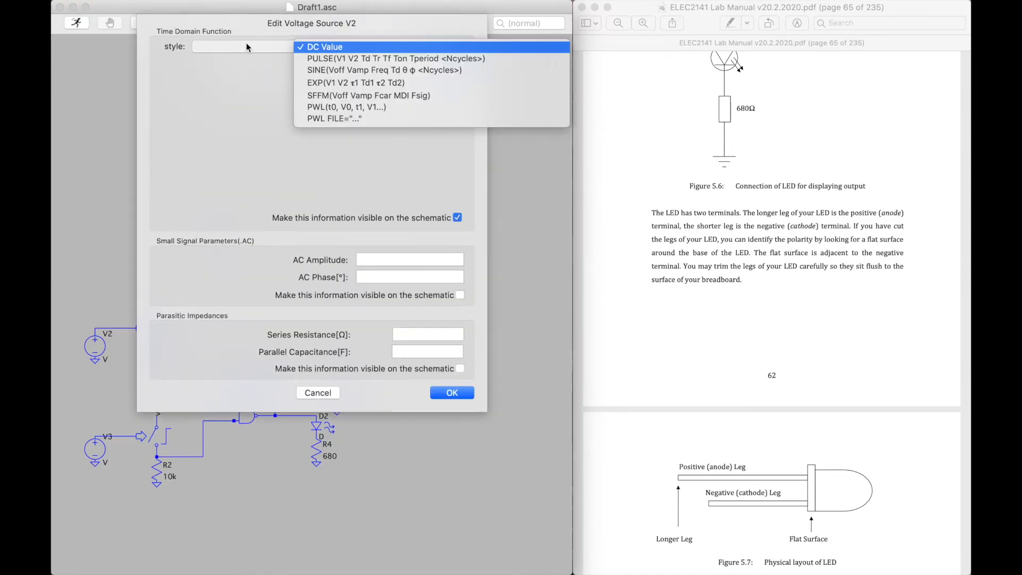
pyautogui.click(320, 108)
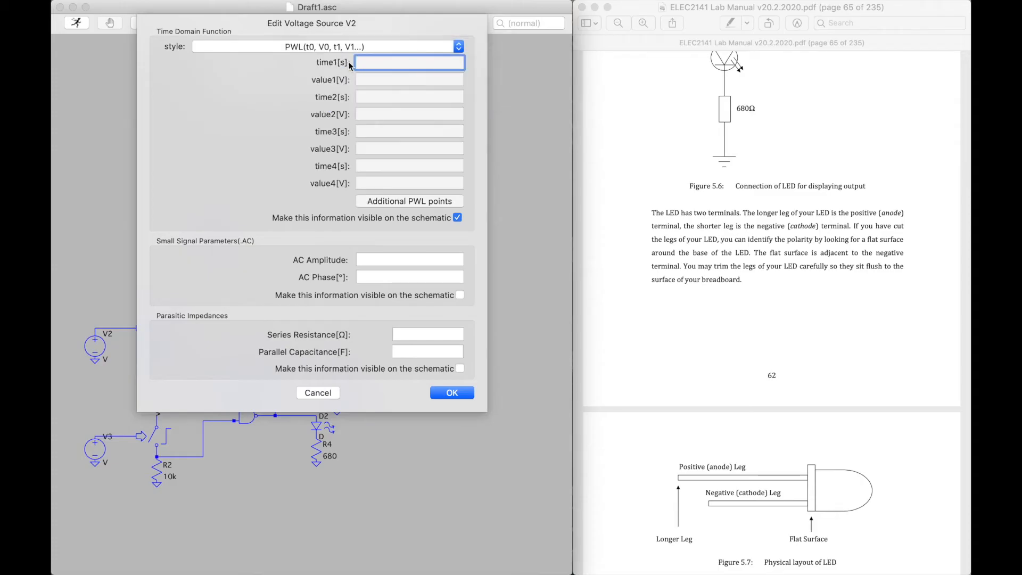
pyautogui.click(362, 79)
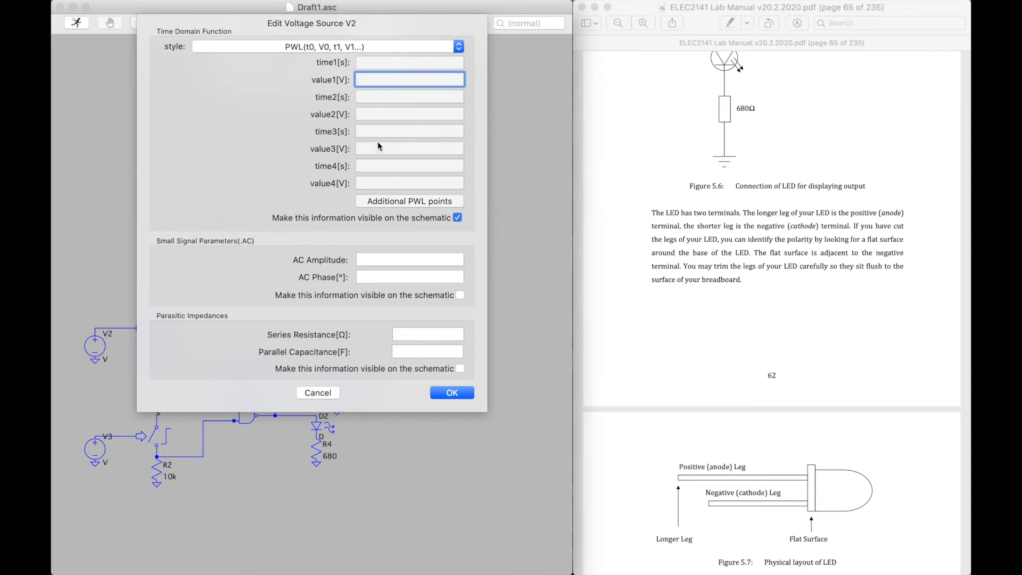
pyautogui.scroll(-15, 711, 346)
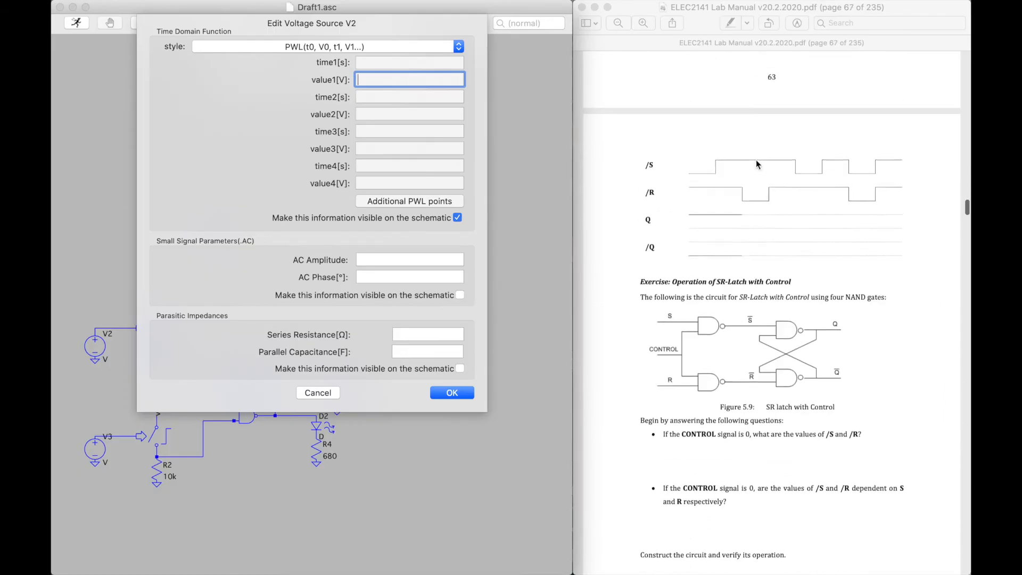
# - Set voltage source V2 to the PWL FILE style and load 1_S.txt from the lab5 folder
pyautogui.click(318, 47)
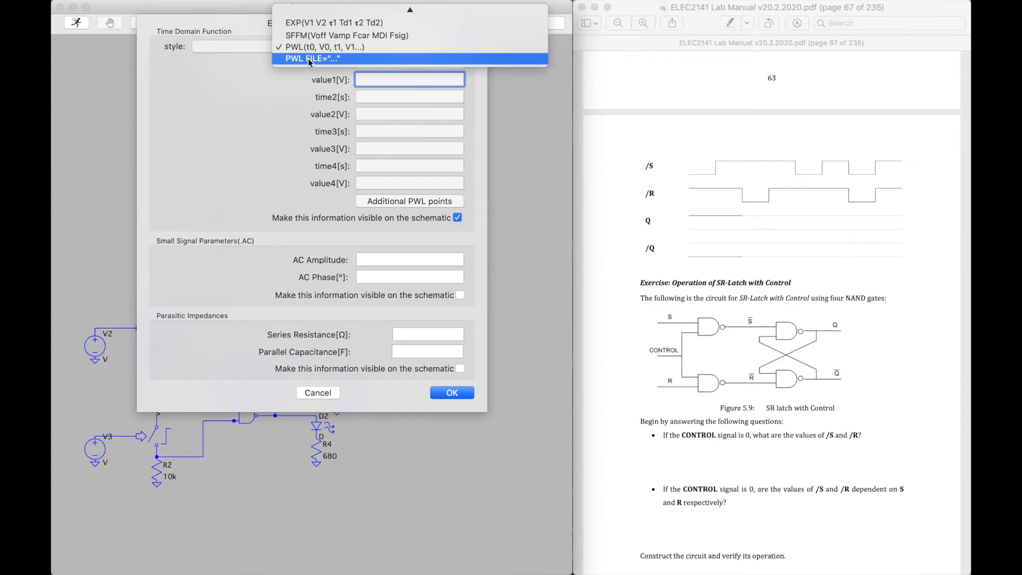
pyautogui.click(308, 59)
pyautogui.click(446, 65)
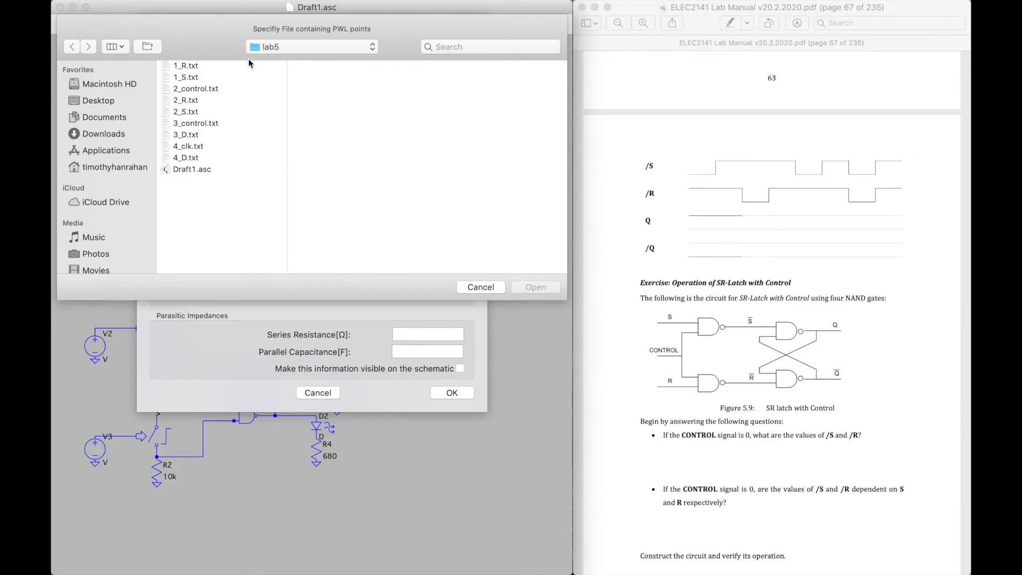
pyautogui.scroll(10, 658, 251)
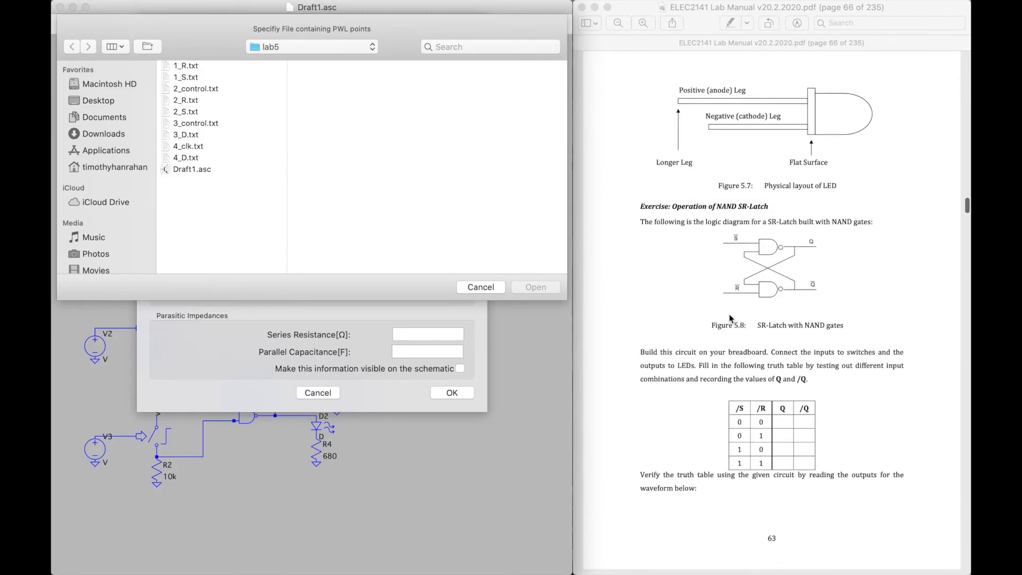
pyautogui.click(204, 80)
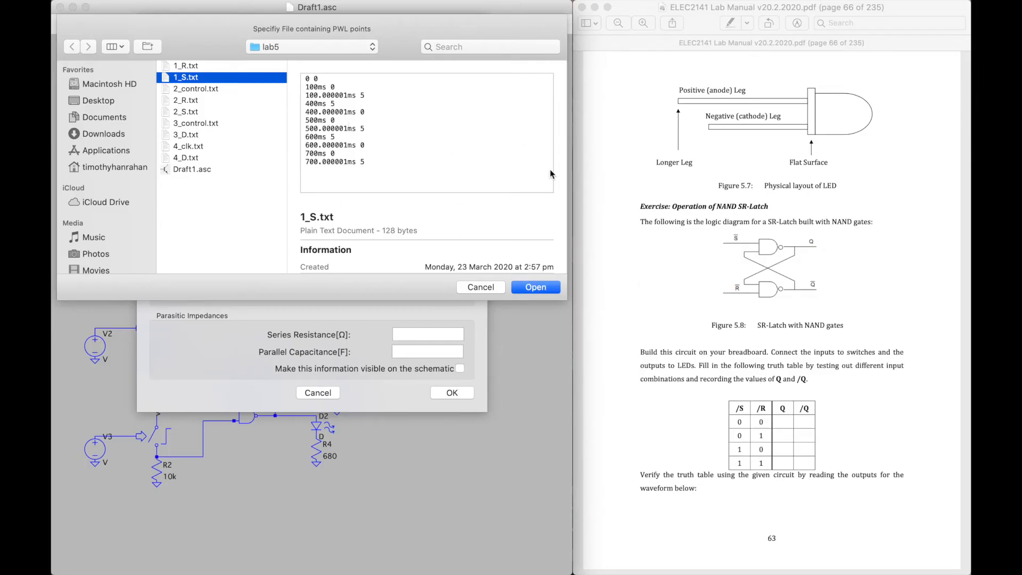
pyautogui.click(519, 288)
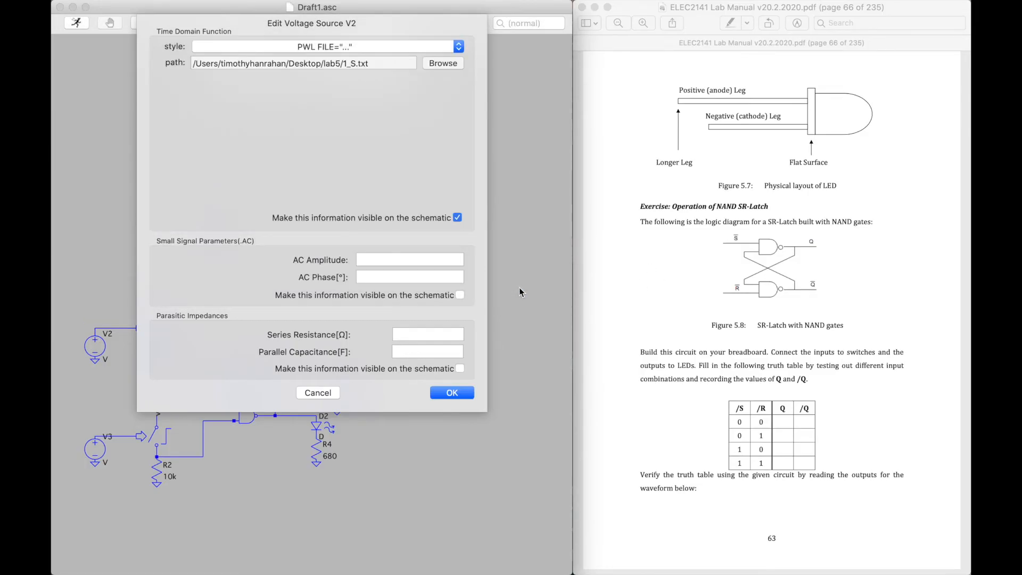
pyautogui.click(452, 393)
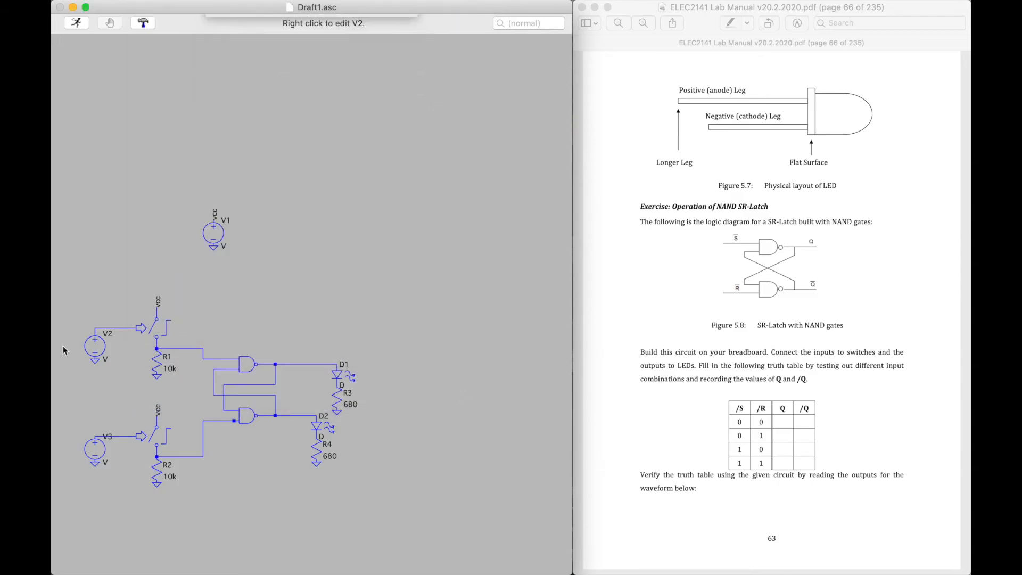
# - Assign the PWL file 1_R.txt to voltage source V3 and set voltage source V1 to 5 V DC
pyautogui.rightClick(107, 448)
pyautogui.click(311, 81)
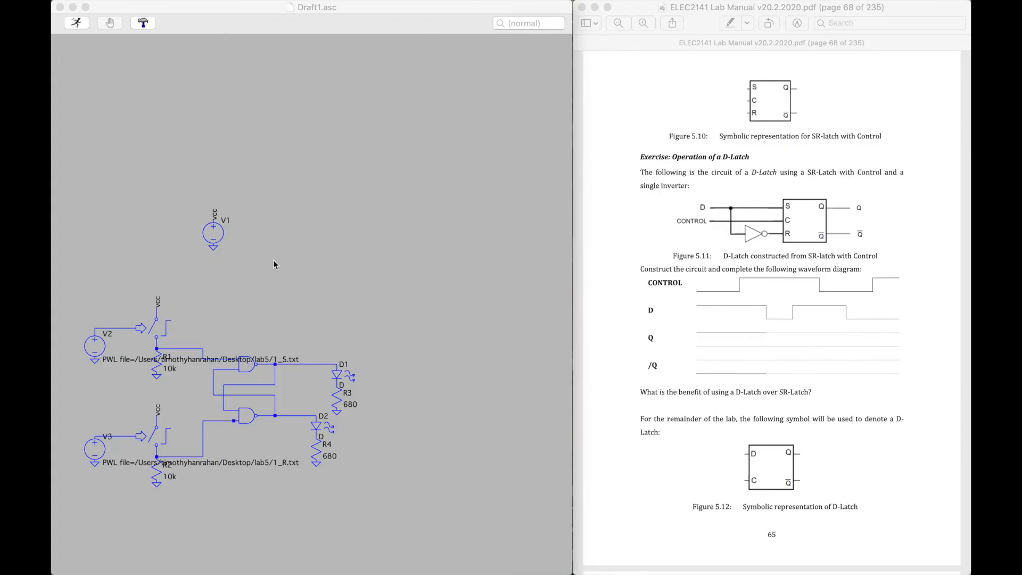
pyautogui.rightClick(214, 234)
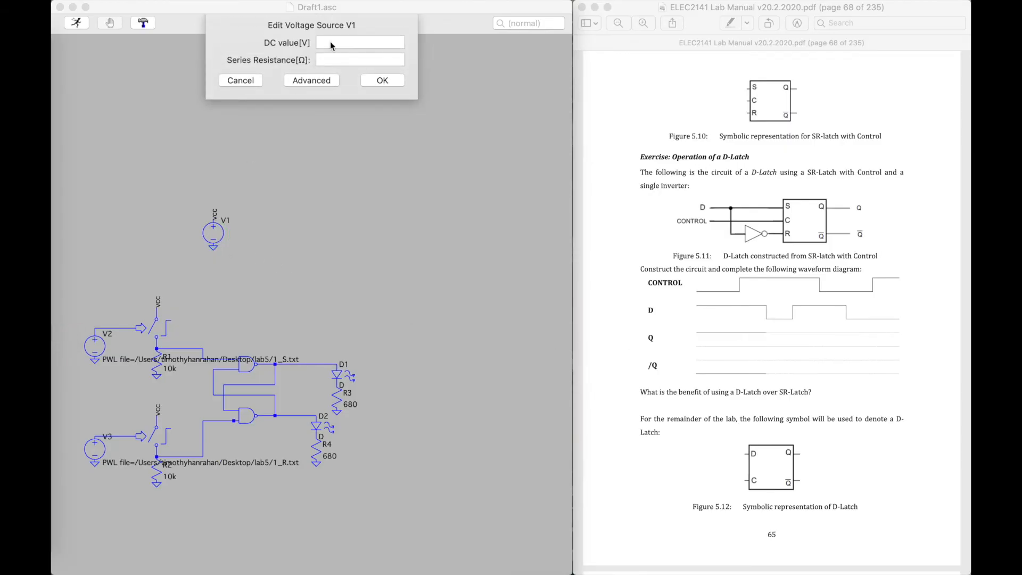
pyautogui.write('5')
pyautogui.click(394, 84)
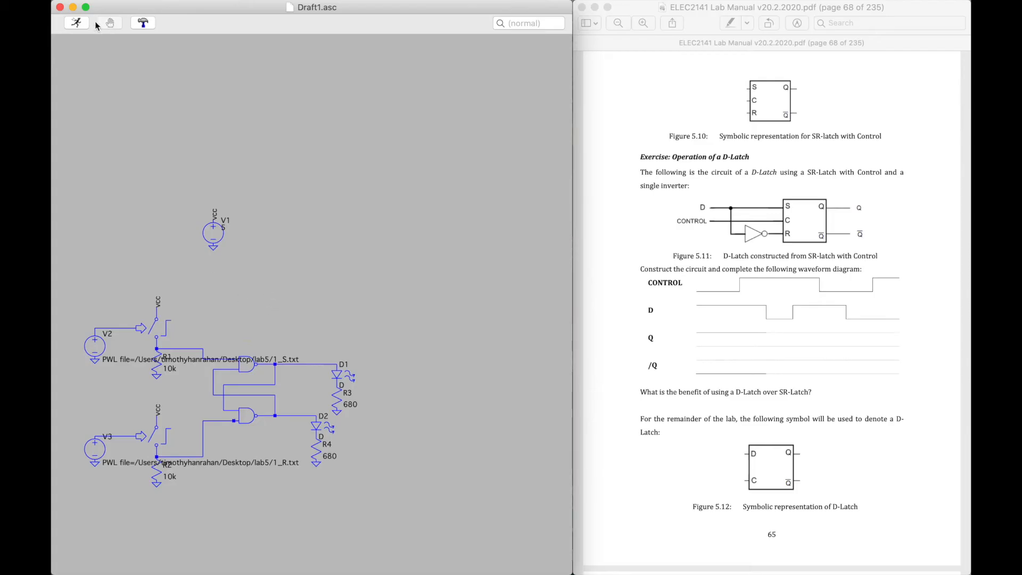
# - Add the SPICE directive ".tran 1" in the empty area above the latch
pyautogui.rightClick(262, 283)
pyautogui.moveTo(318, 336)
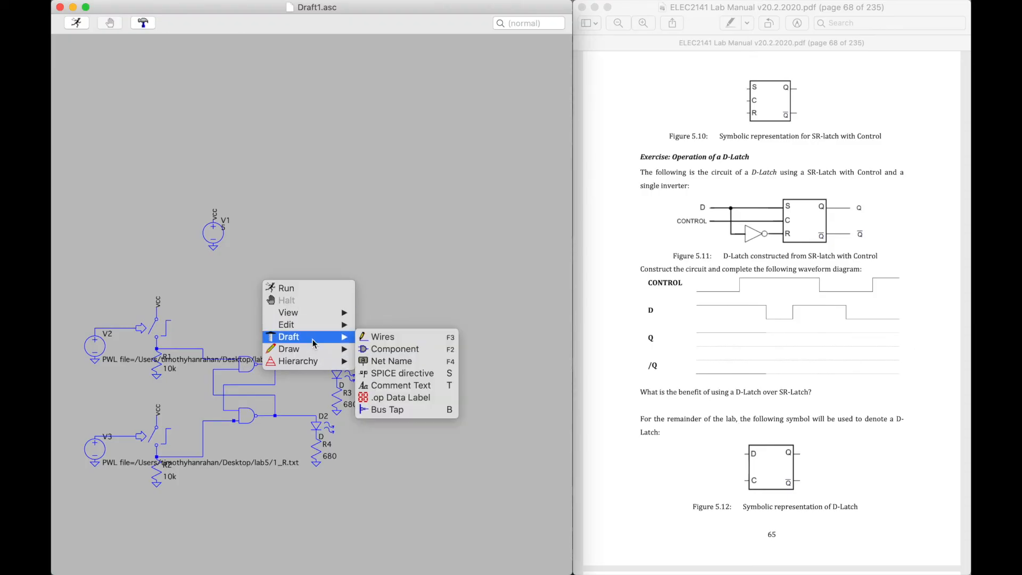
pyautogui.click(396, 375)
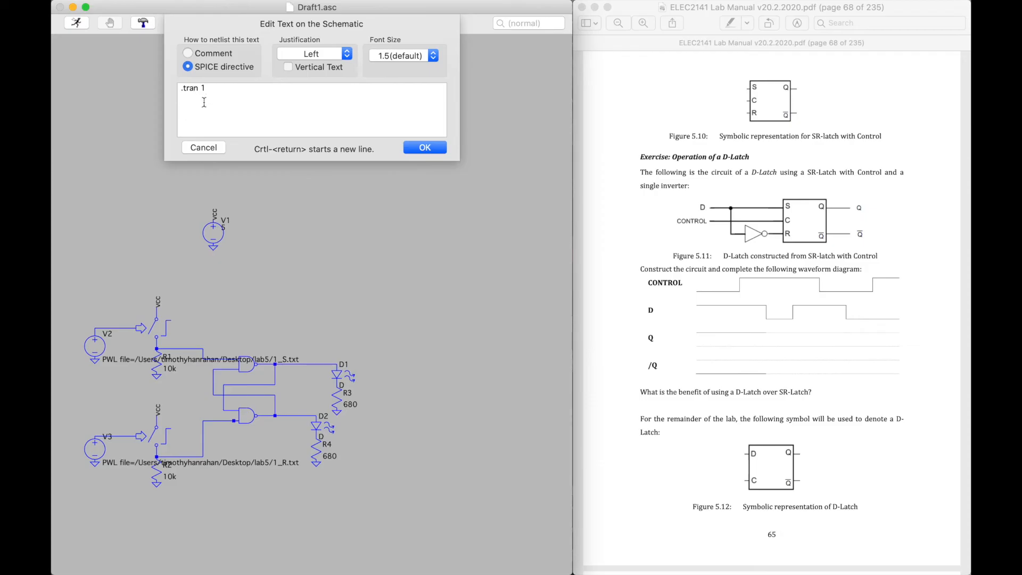
pyautogui.press('Return')
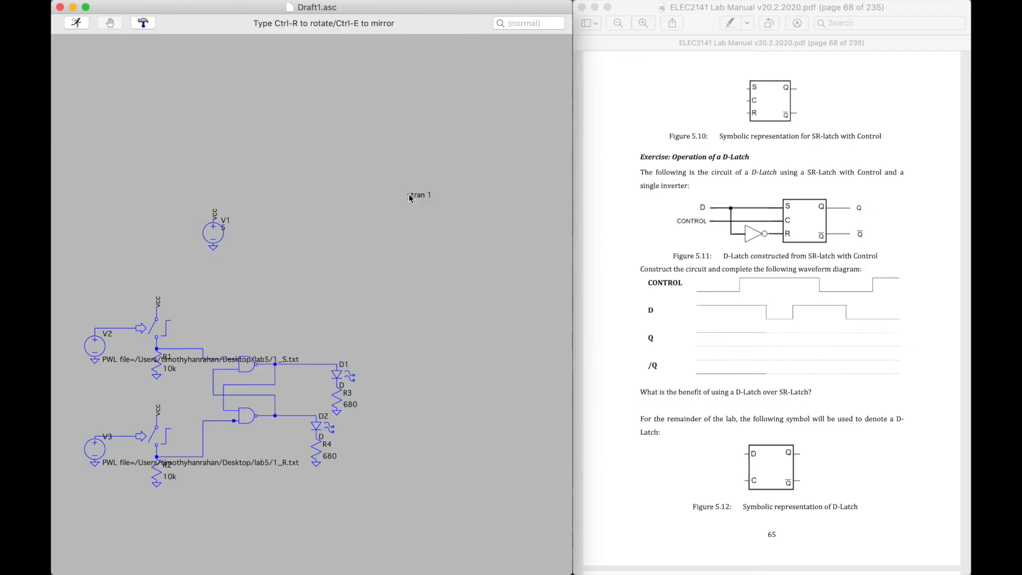
pyautogui.click(236, 310)
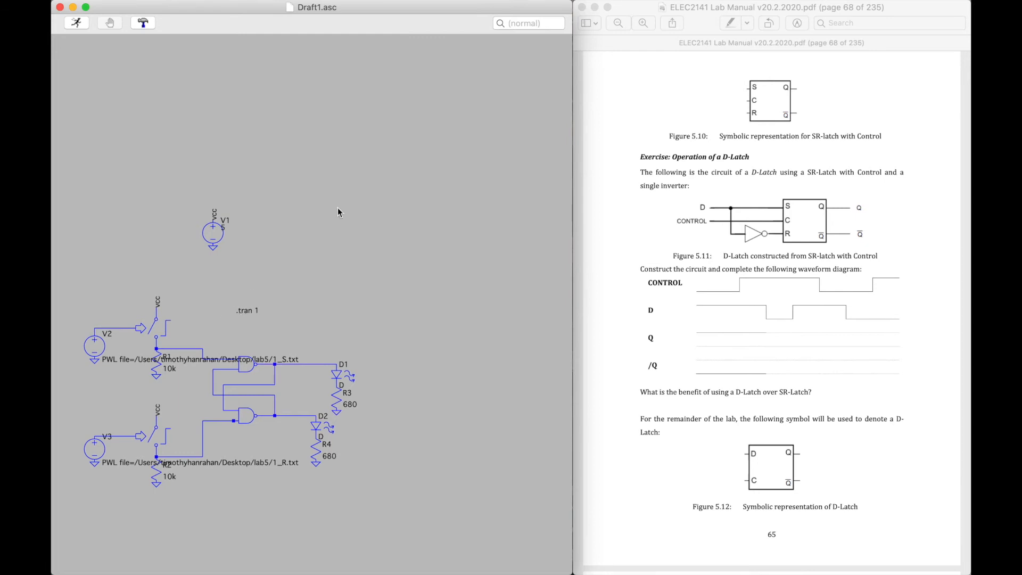
# - Run the transient simulation and halt it before it completes
pyautogui.click(75, 23)
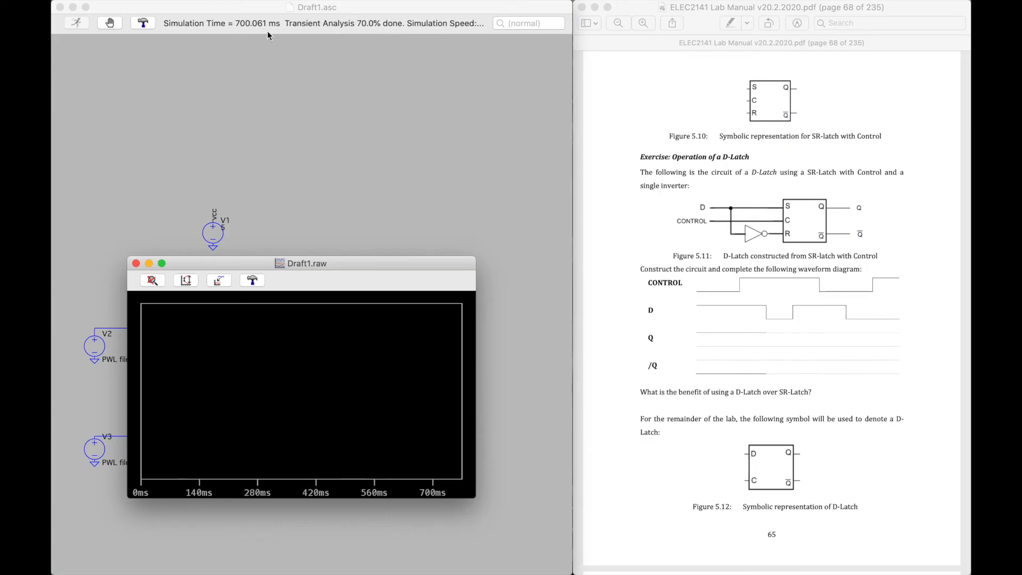
pyautogui.click(114, 22)
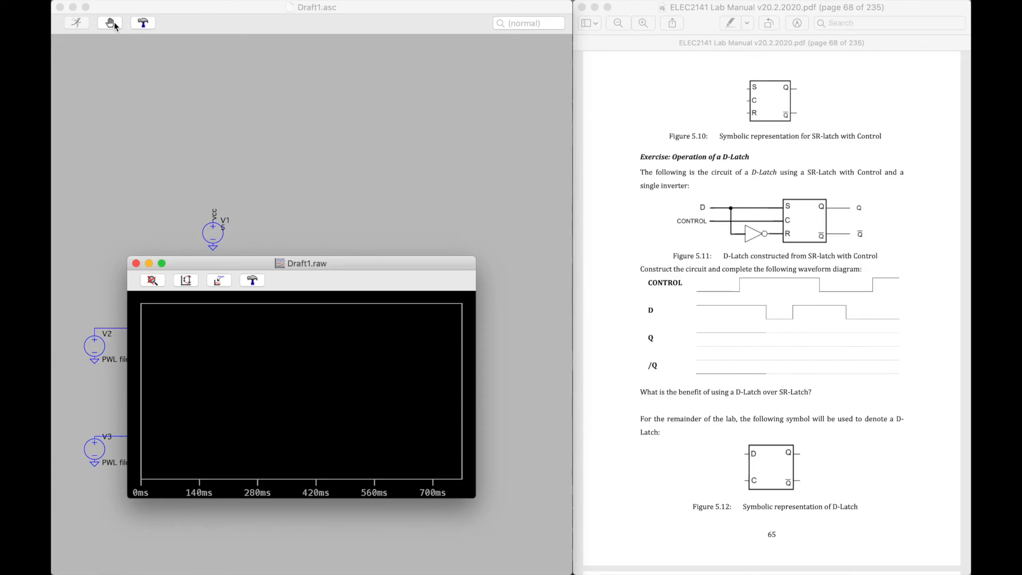
# - Halt the running simulation and place the waveform window beside the schematic, enlarged to span the lab manual's width
pyautogui.click(111, 22)
pyautogui.hotkey('ctrl', 'Up')
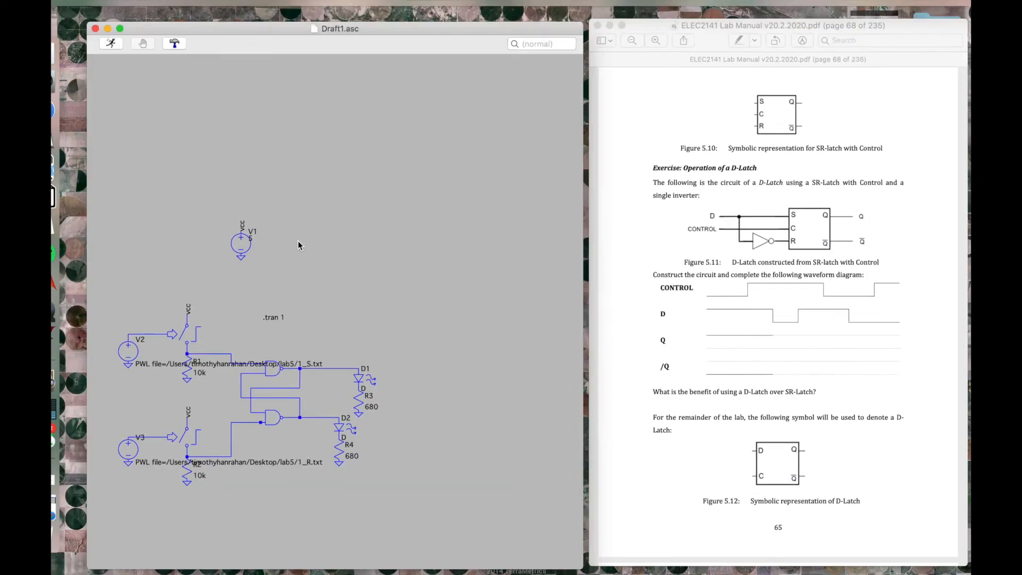
pyautogui.click(303, 242)
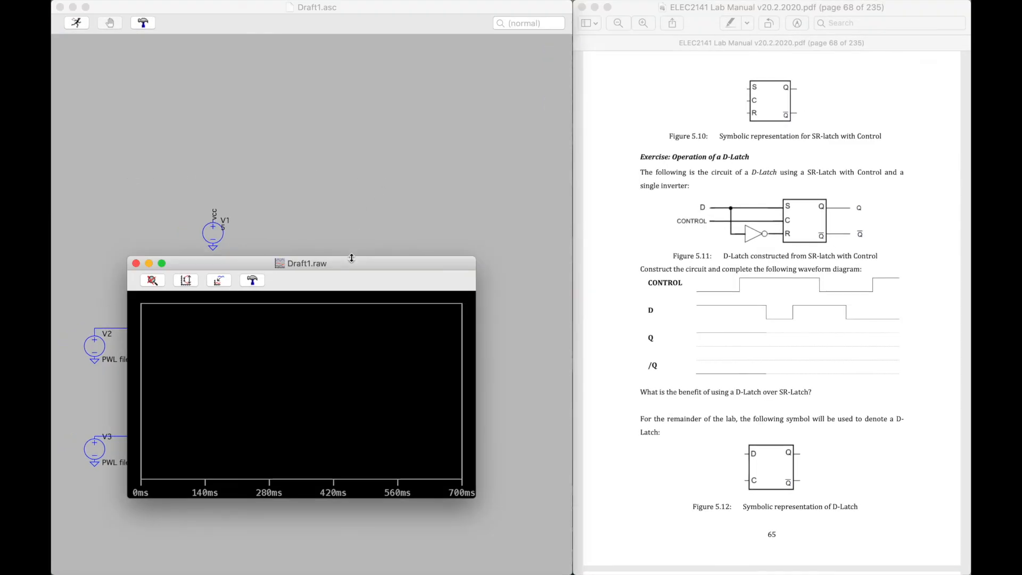
pyautogui.moveTo(357, 260); pyautogui.dragTo(804, 5)
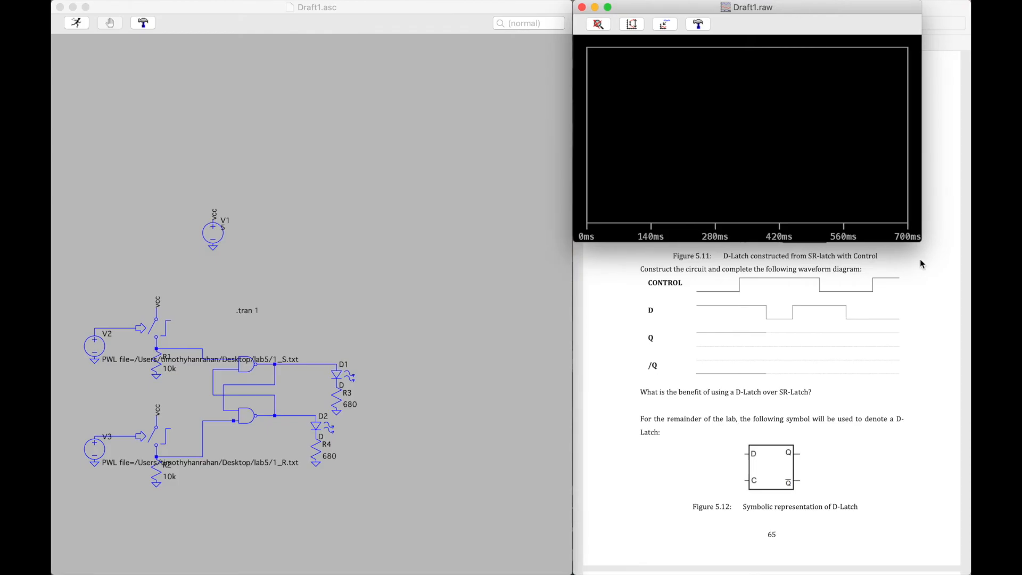
pyautogui.moveTo(921, 242); pyautogui.dragTo(970, 307)
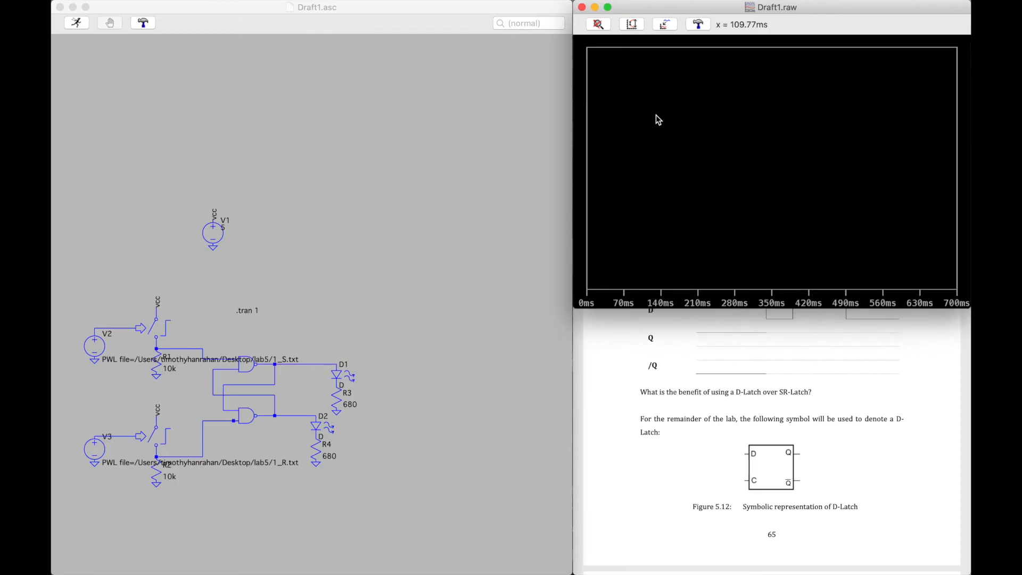
# - Label the net between the upper switch and the upper NAND gate as S
pyautogui.click(381, 219)
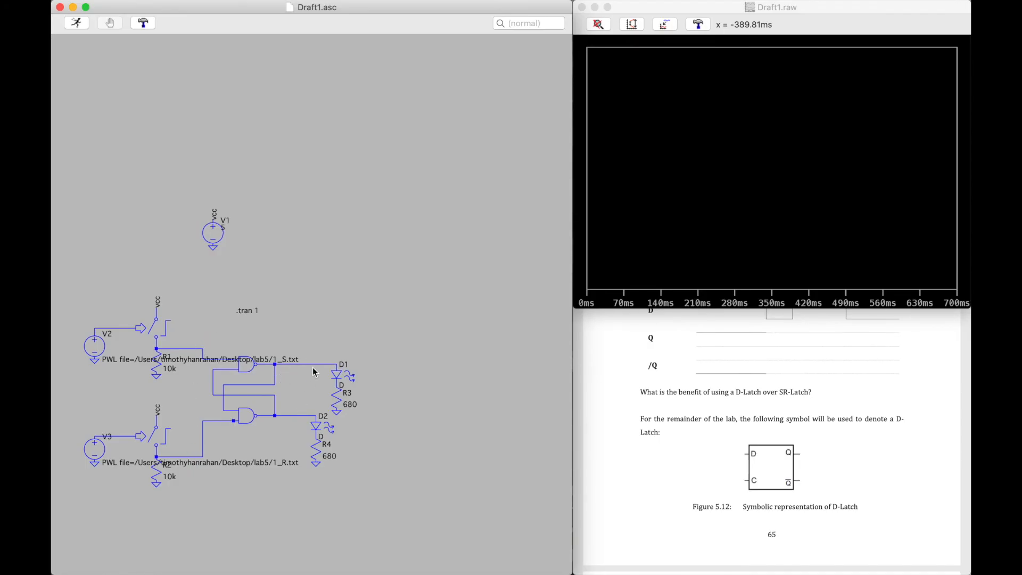
pyautogui.rightClick(186, 353)
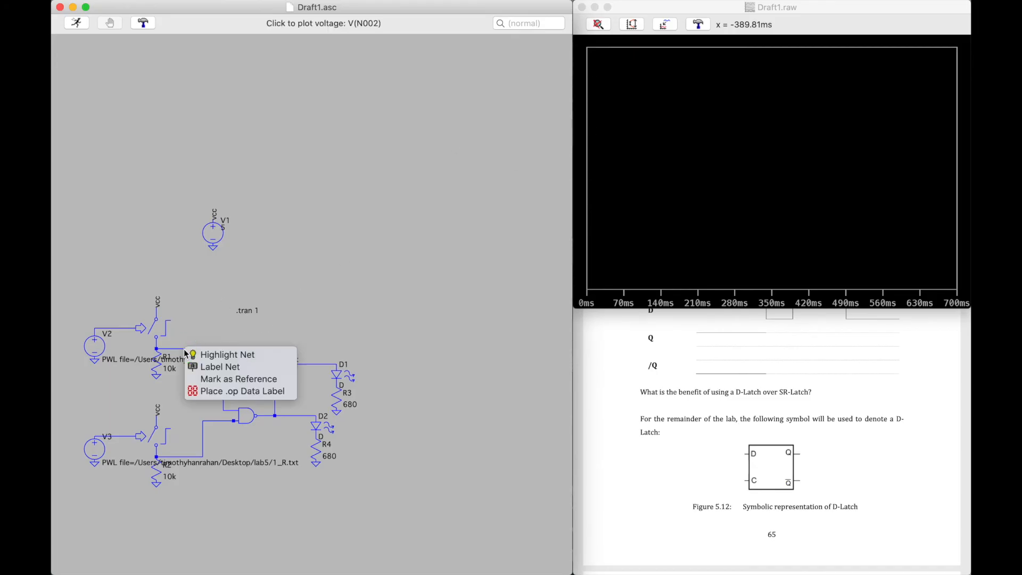
pyautogui.click(210, 366)
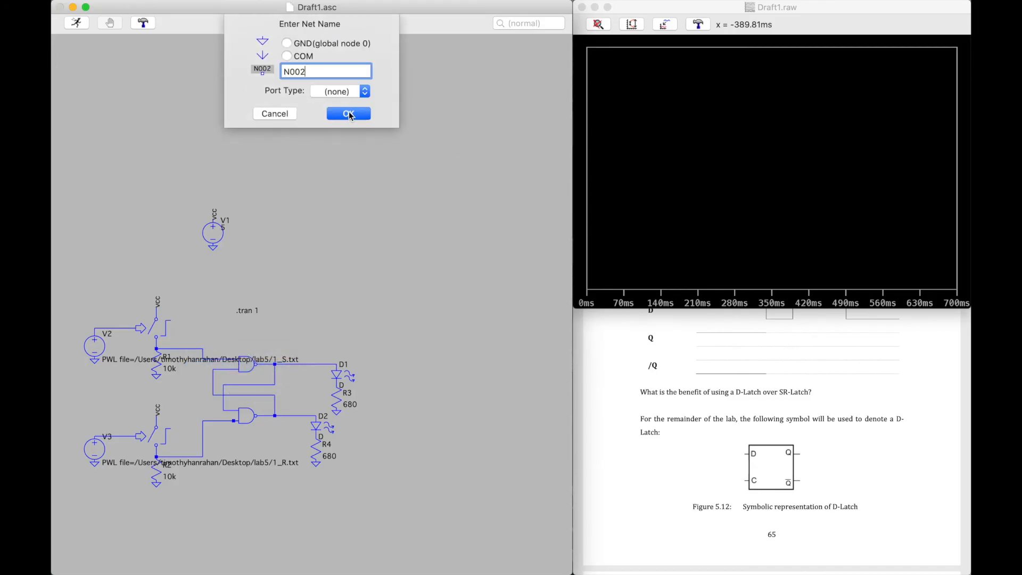
pyautogui.moveTo(317, 74); pyautogui.dragTo(225, 71)
pyautogui.write('S')
pyautogui.press('Return')
# - Label the net between the lower switch and the lower NAND gate as R
pyautogui.rightClick(208, 418)
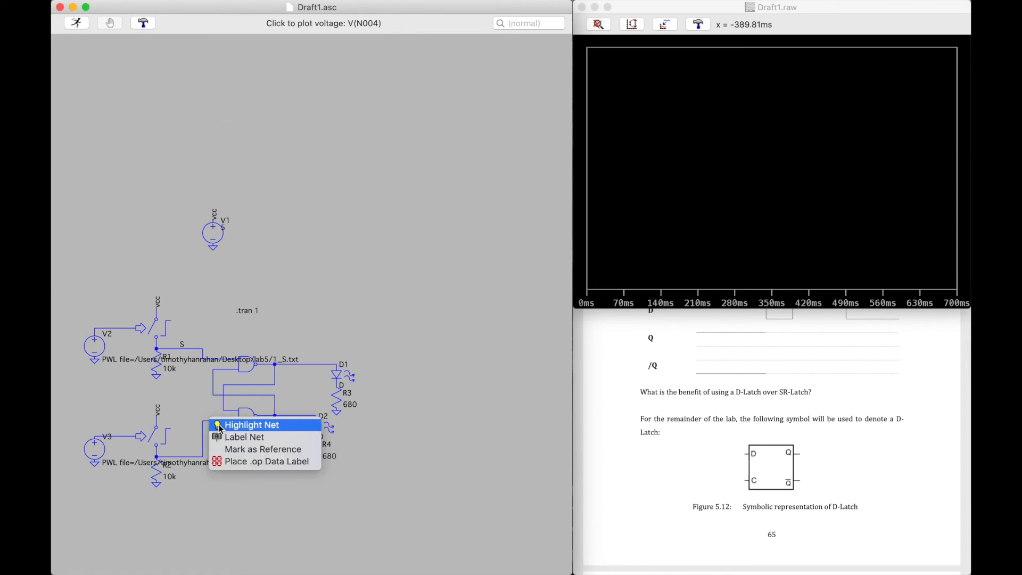
pyautogui.click(226, 436)
pyautogui.write('R')
pyautogui.press('BackSpace')
pyautogui.press('BackSpace')
pyautogui.press('BackSpace')
pyautogui.press('BackSpace')
pyautogui.press('BackSpace')
pyautogui.write('R')
pyautogui.press('Return')
# - Label the upper NAND gate's output net Q and the lower NAND gate's output net /Q
pyautogui.rightClick(307, 362)
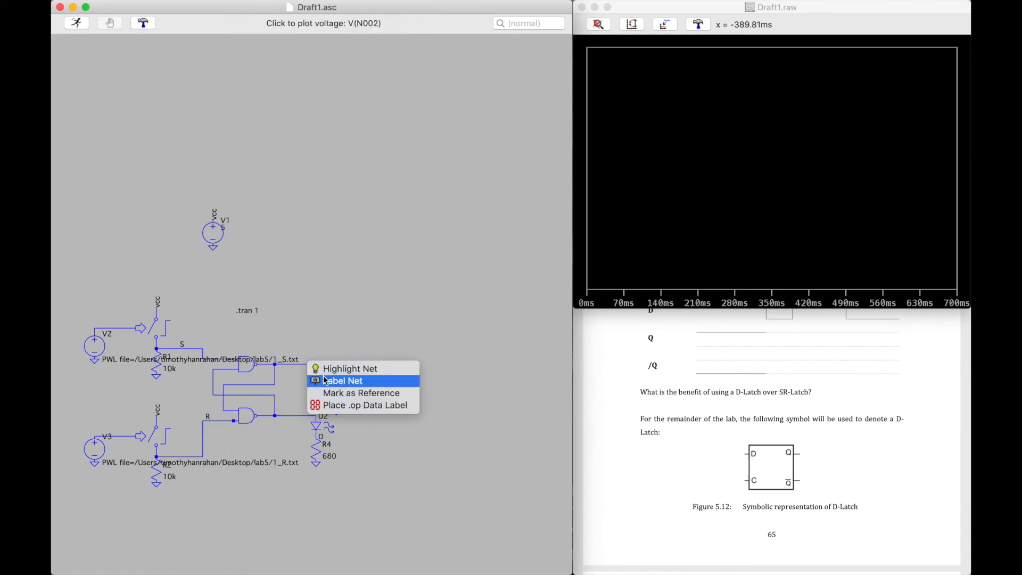
pyautogui.click(325, 379)
pyautogui.write('Q')
pyautogui.press('BackSpace')
pyautogui.click(346, 118)
pyautogui.moveTo(306, 71); pyautogui.dragTo(225, 73)
pyautogui.rightClick(290, 414)
pyautogui.click(307, 434)
pyautogui.write('/Q')
pyautogui.press('Return')
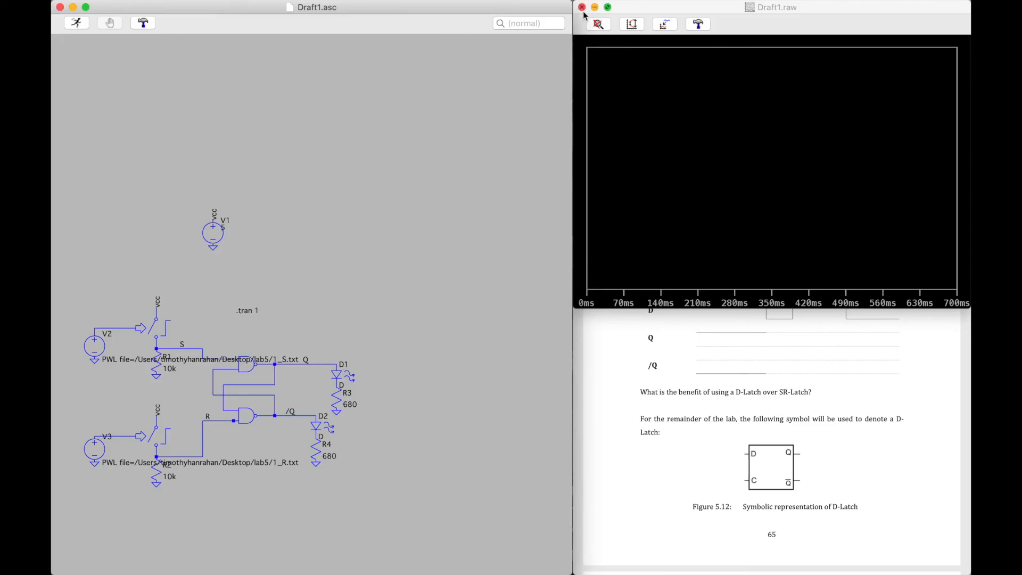
# - Rerun the transient simulation, halting it early, and plot the voltages of nets S, R, Q and /Q
pyautogui.click(76, 23)
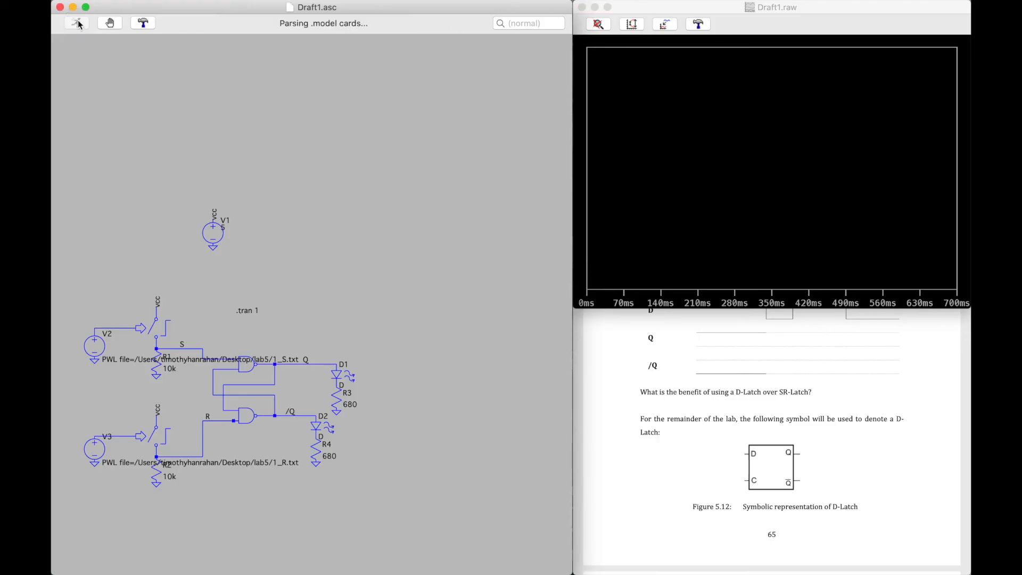
pyautogui.click(105, 25)
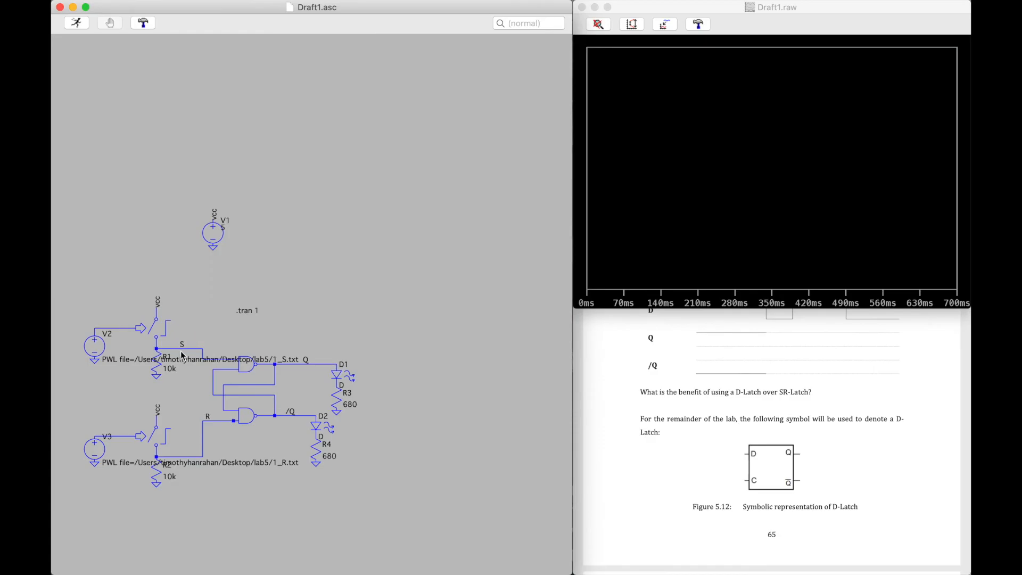
pyautogui.click(197, 345)
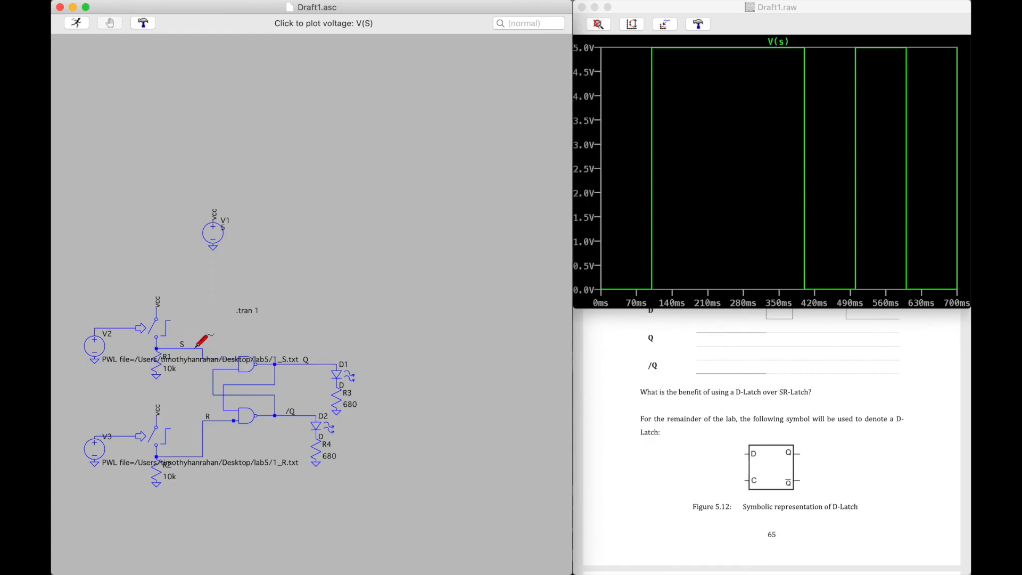
pyautogui.click(221, 418)
pyautogui.click(323, 362)
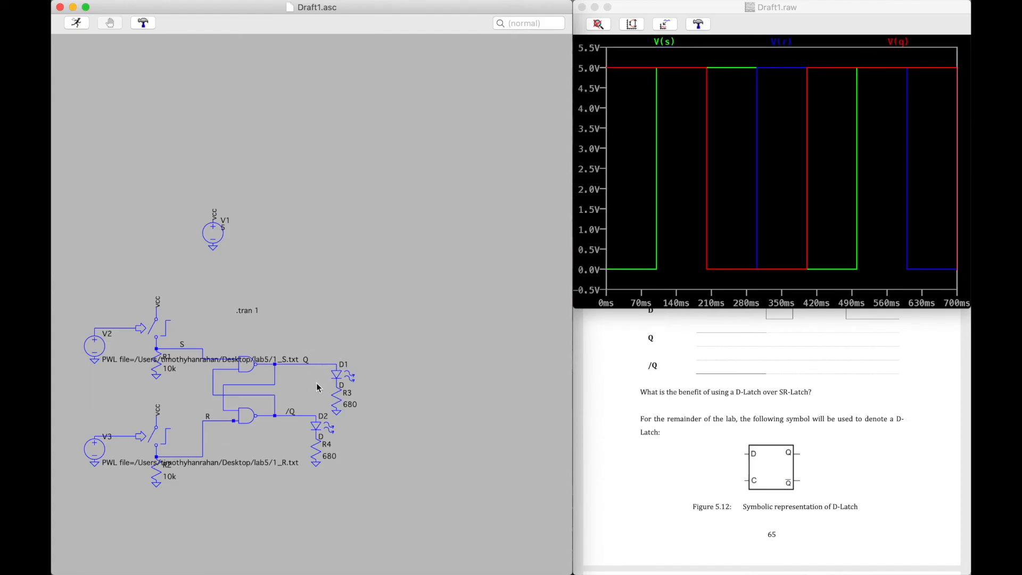
pyautogui.click(304, 416)
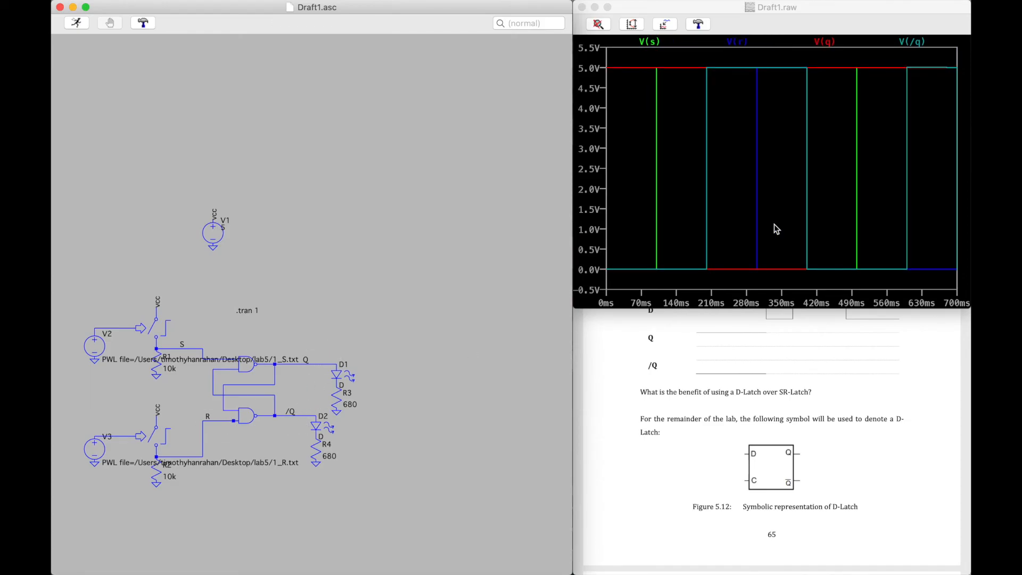
# - Change the S trace's expression to V(s)+6 and the R trace's to V(r)+6+0.1 in magenta
pyautogui.rightClick(650, 42)
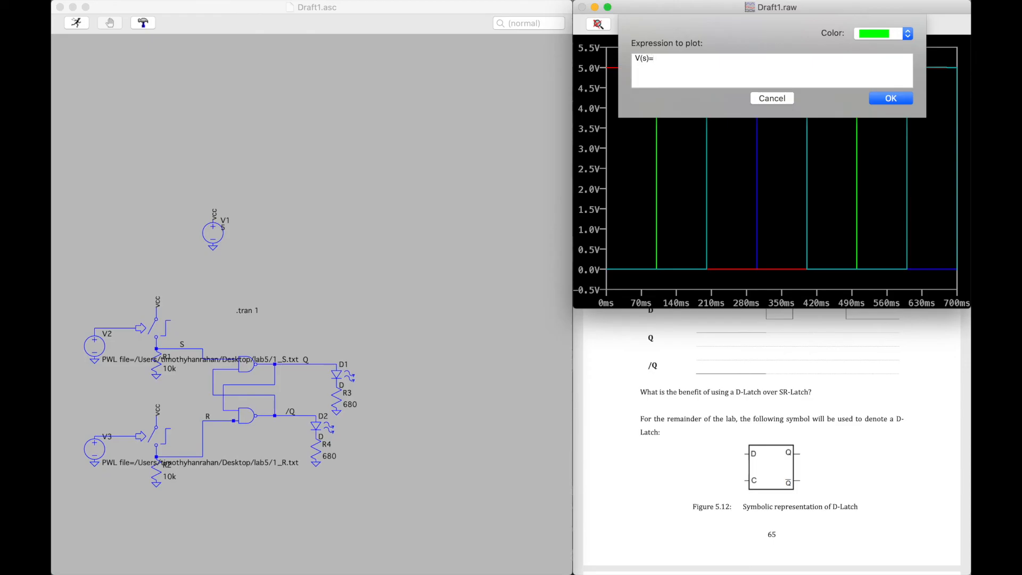
pyautogui.click(902, 100)
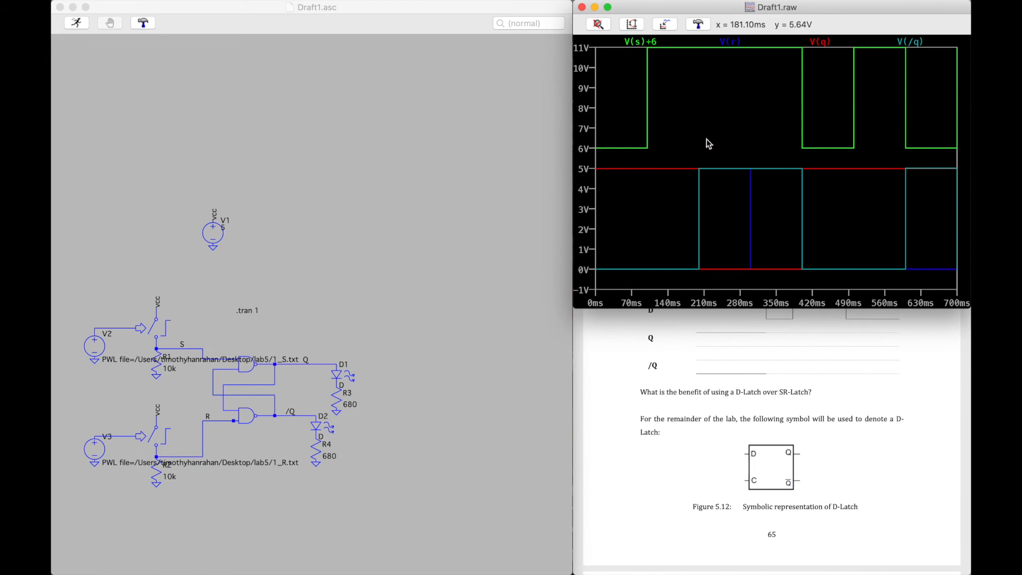
pyautogui.rightClick(729, 42)
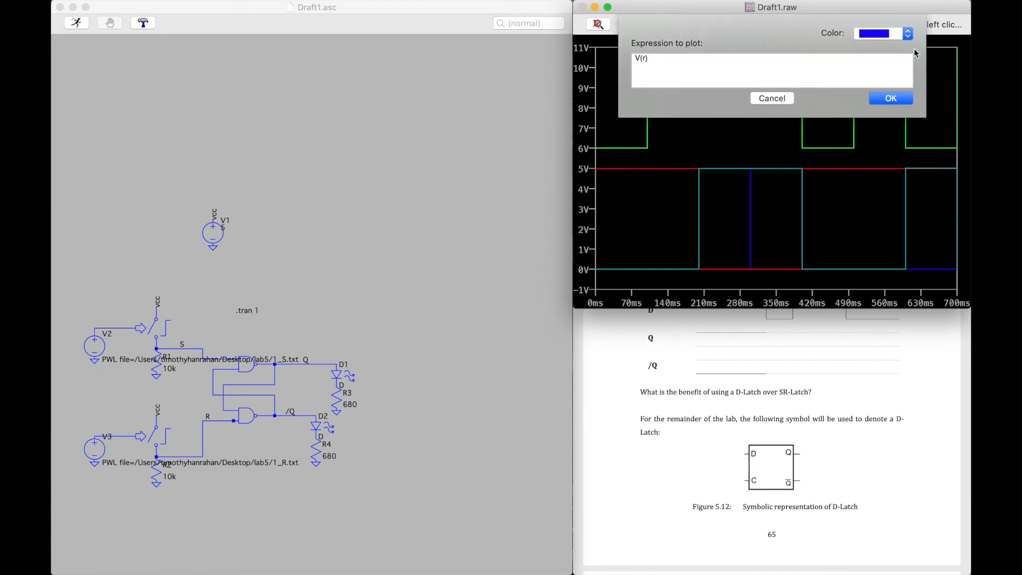
pyautogui.click(892, 36)
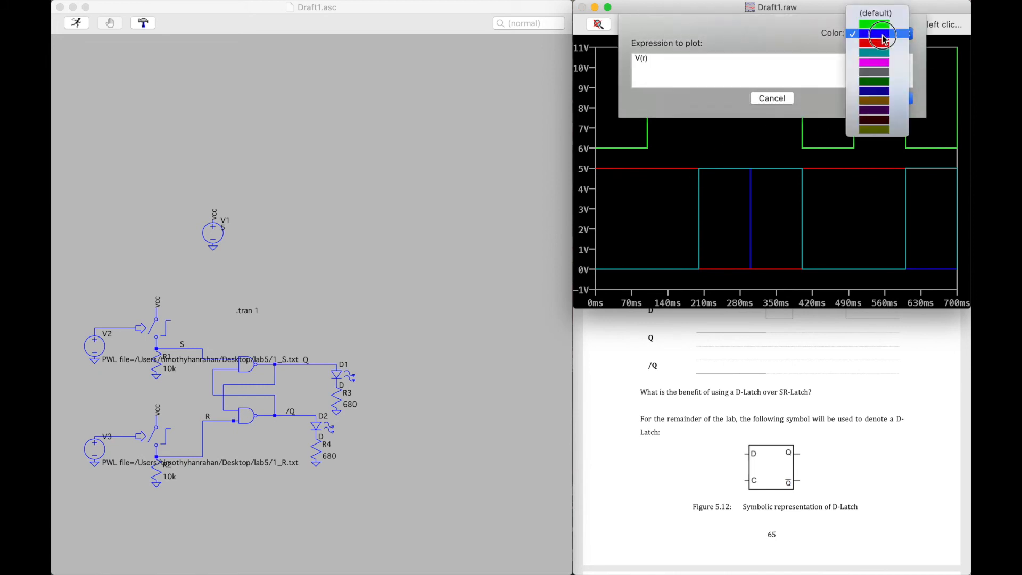
pyautogui.click(879, 63)
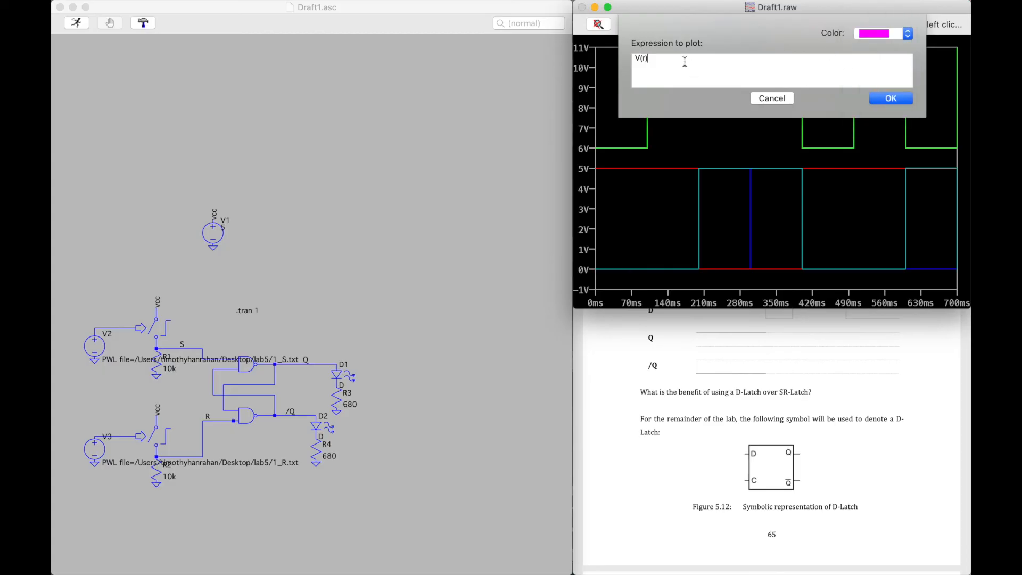
pyautogui.write('+')
pyautogui.click(887, 98)
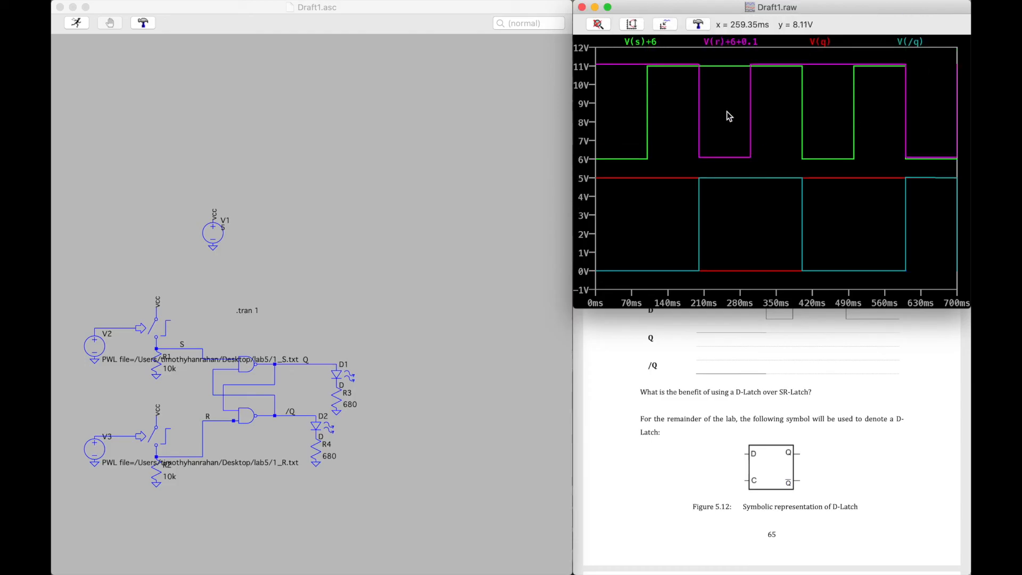
# - Change the /Q trace's expression to V(/q)+0.1 to separate it from the Q trace
pyautogui.rightClick(907, 41)
pyautogui.write('+01')
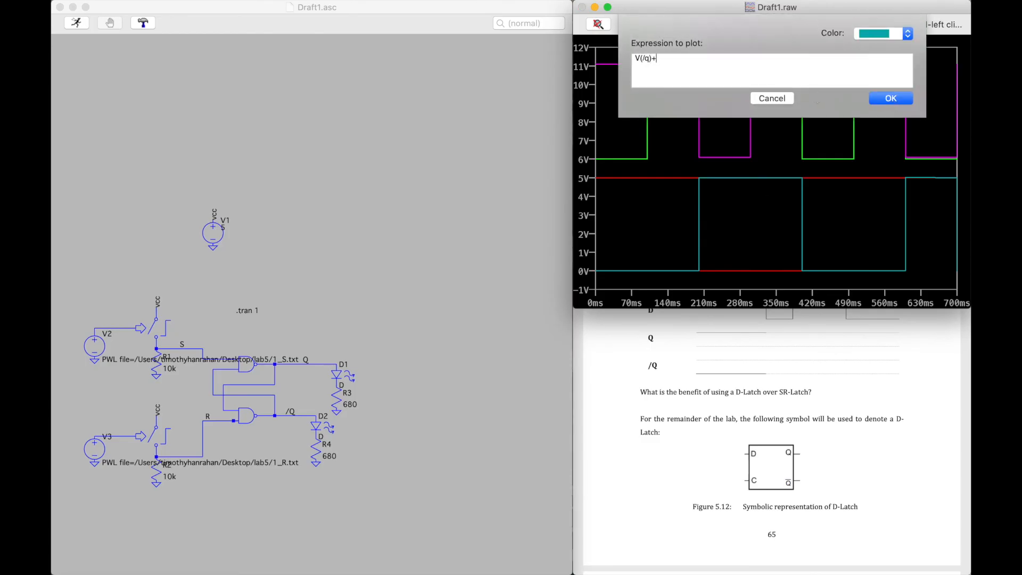
pyautogui.click(890, 98)
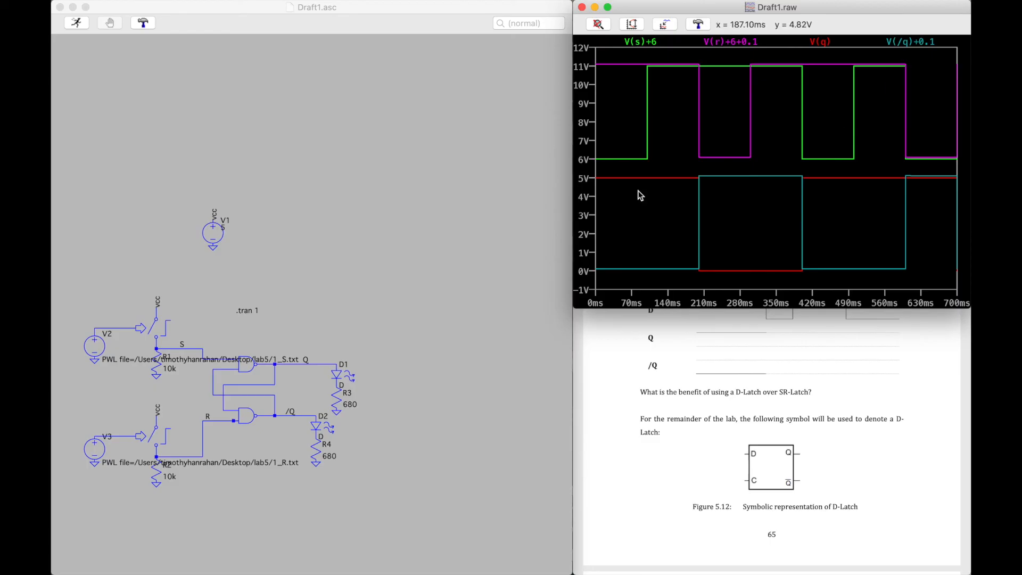
# - Zoom the waveform plot in on the transition at about 700 ms to examine the latch outputs
pyautogui.scroll(2, 784, 431)
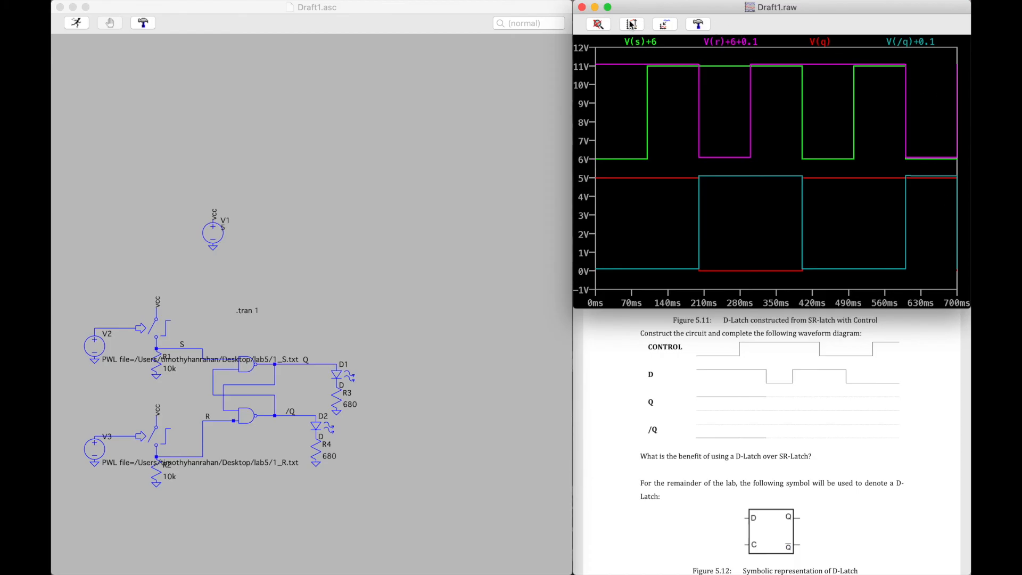
pyautogui.moveTo(936, 61); pyautogui.dragTo(956, 53)
pyautogui.moveTo(938, 278); pyautogui.dragTo(954, 62)
pyautogui.moveTo(831, 60); pyautogui.dragTo(782, 58)
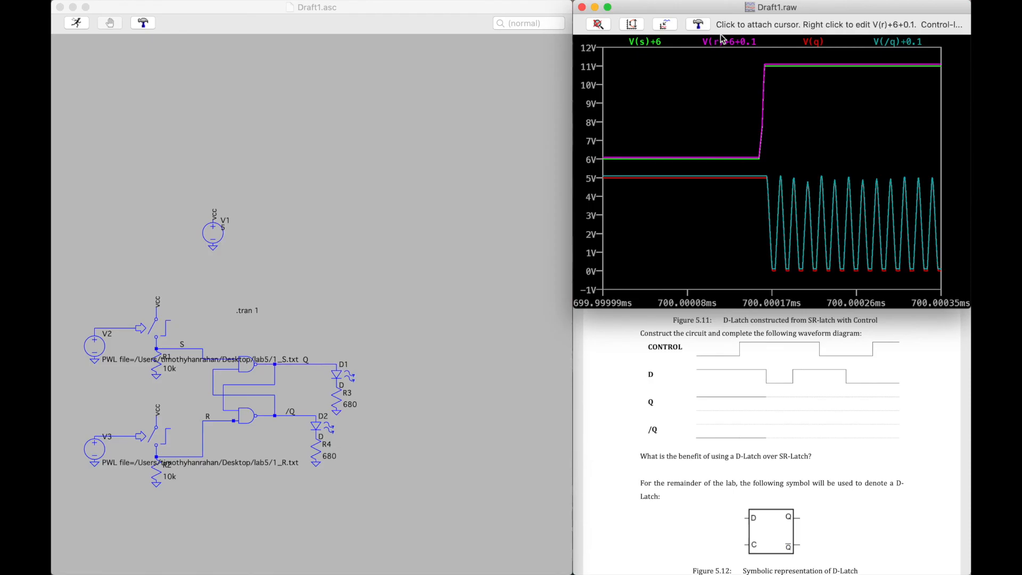
# - Review the lab manual's SR latch exercise and the function table in Figure 5.2 against the plotted waveforms
pyautogui.scroll(2, 849, 359)
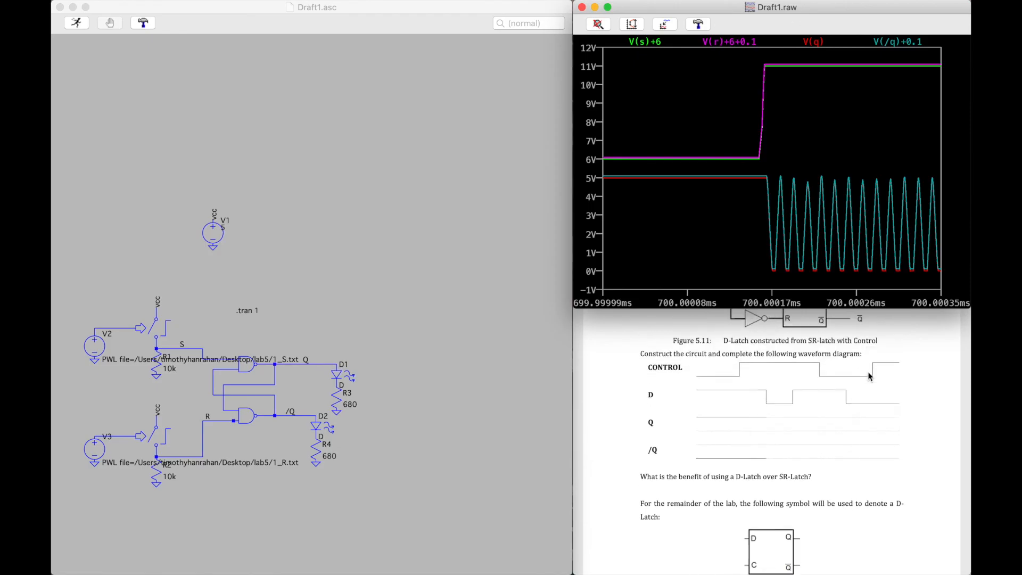
pyautogui.scroll(-5, 828, 346)
pyautogui.scroll(15, 829, 335)
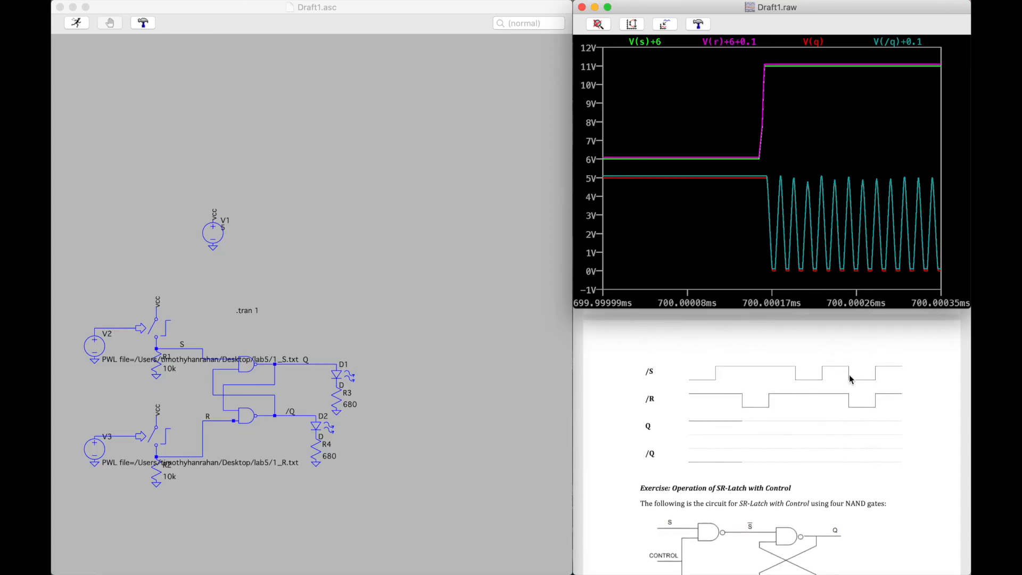
pyautogui.scroll(15, 887, 408)
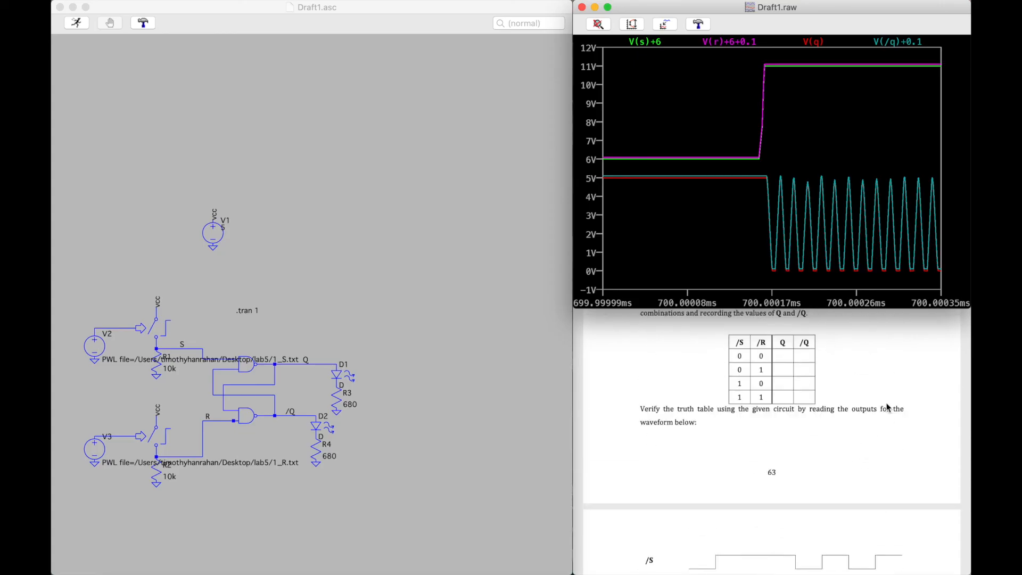
pyautogui.scroll(10, 887, 407)
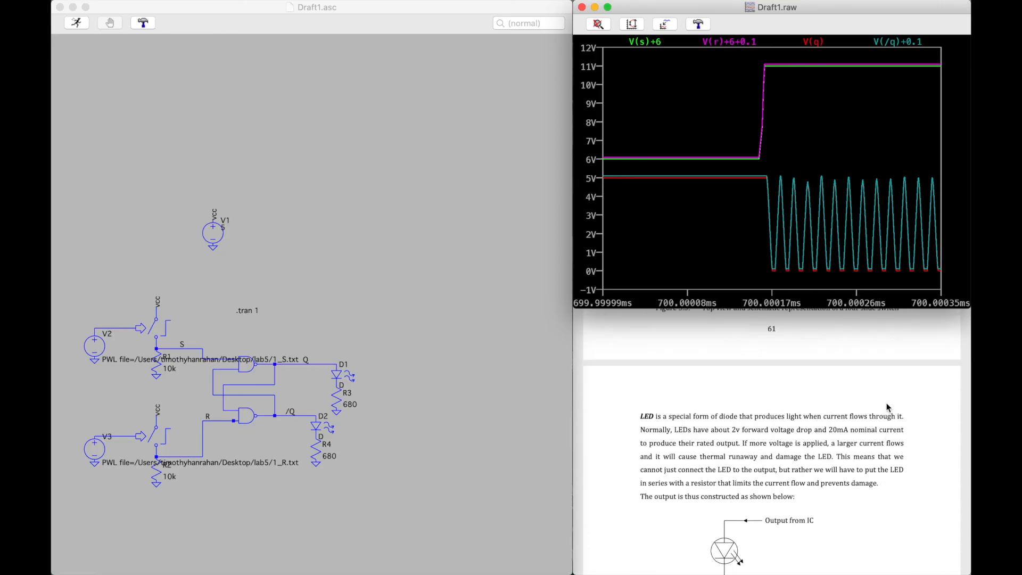
pyautogui.scroll(8, 887, 407)
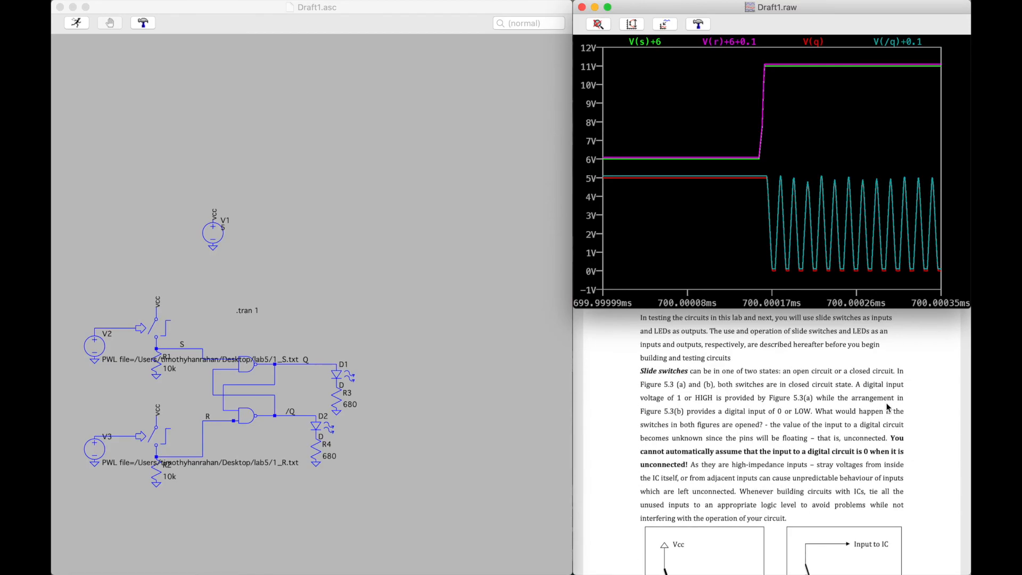
pyautogui.scroll(-3, 851, 426)
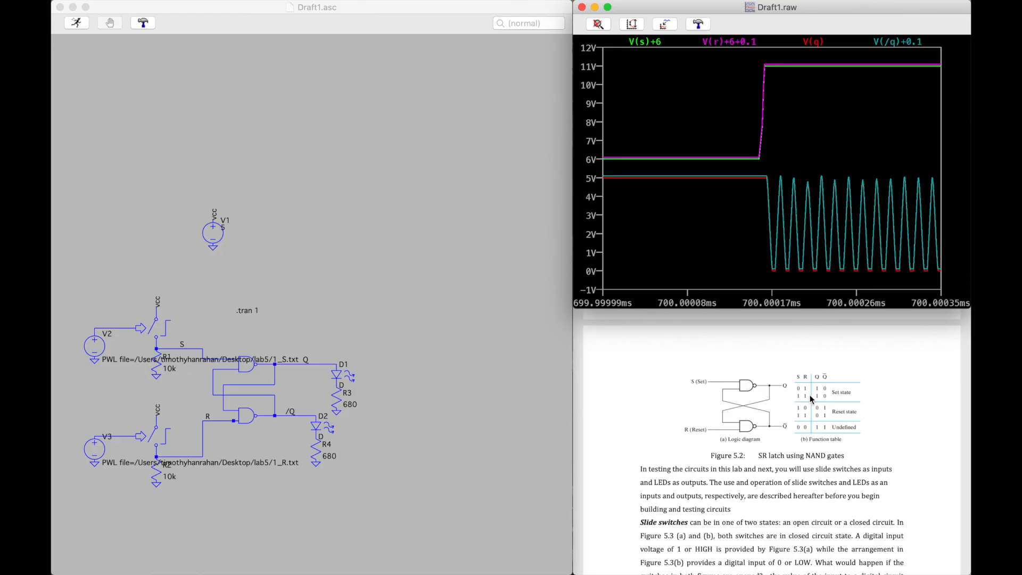
pyautogui.rightClick(723, 120)
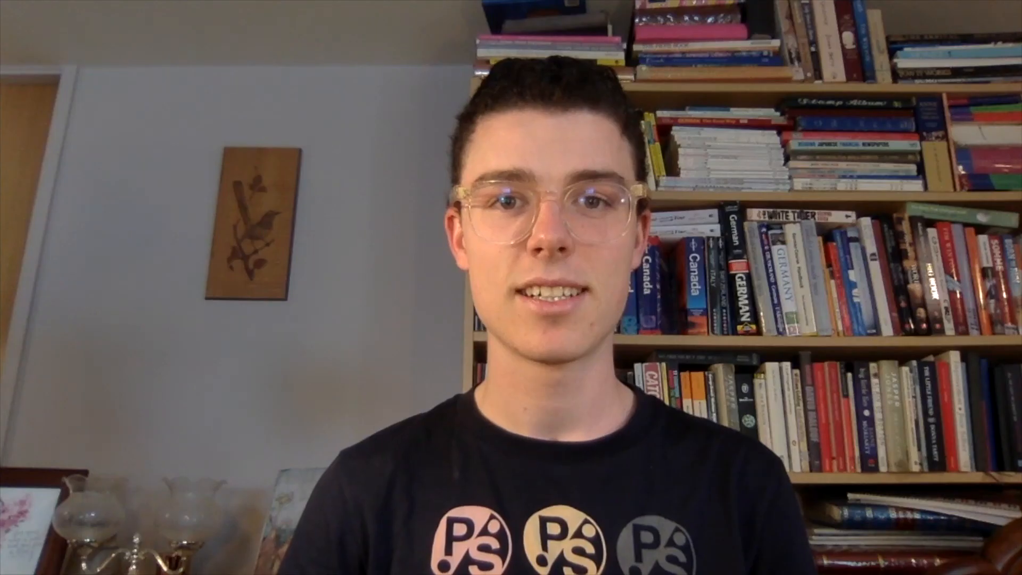